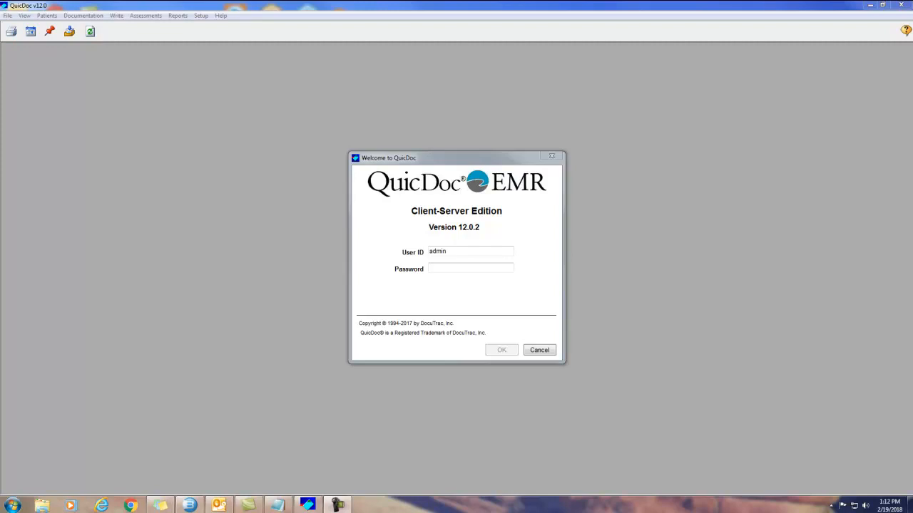
Step: Log in to QuicDoc EMR with the administrator account's password
click(438, 268)
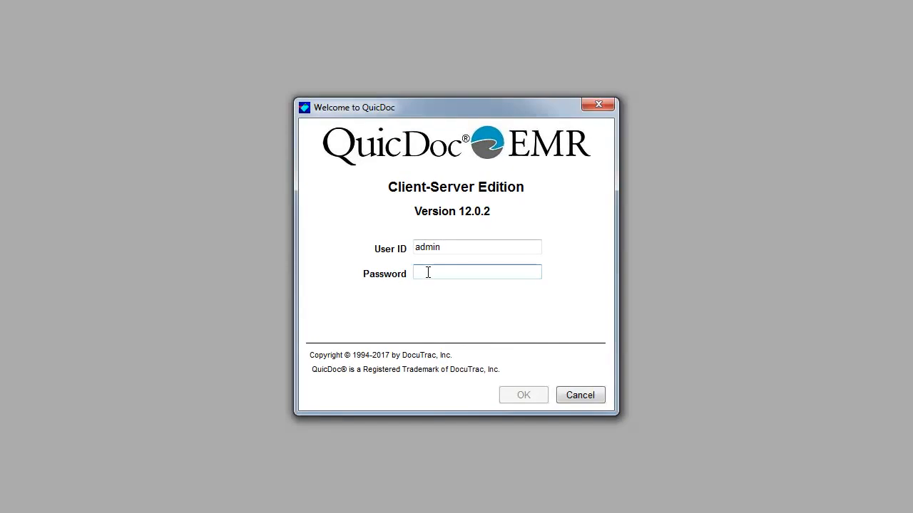
text(********)
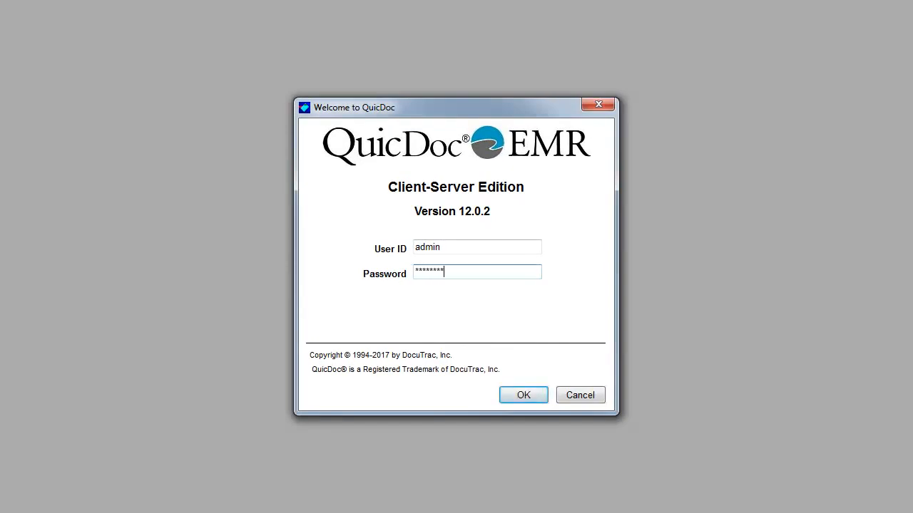
key(Return)
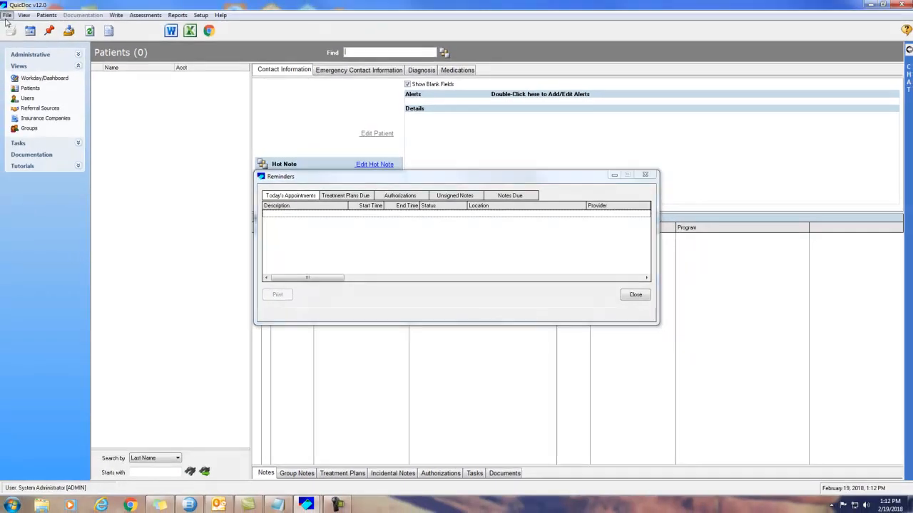
click(7, 15)
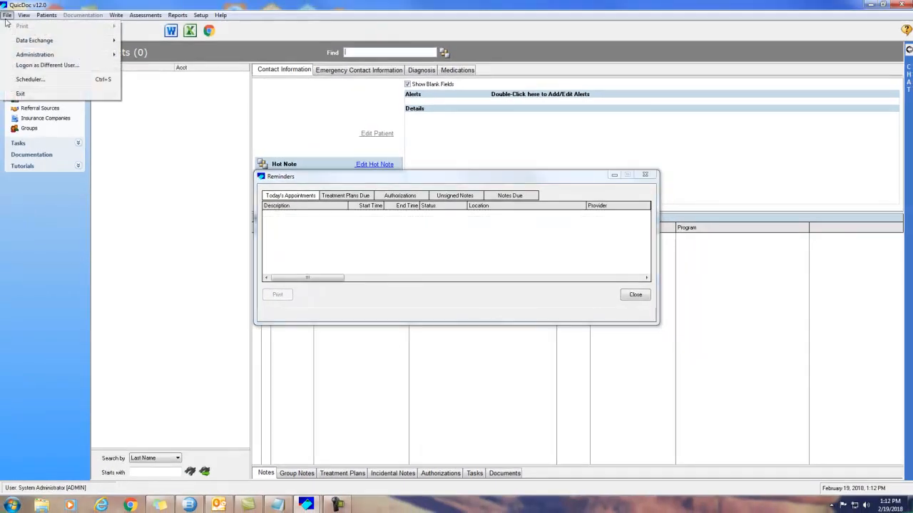
mouse_move(29, 56)
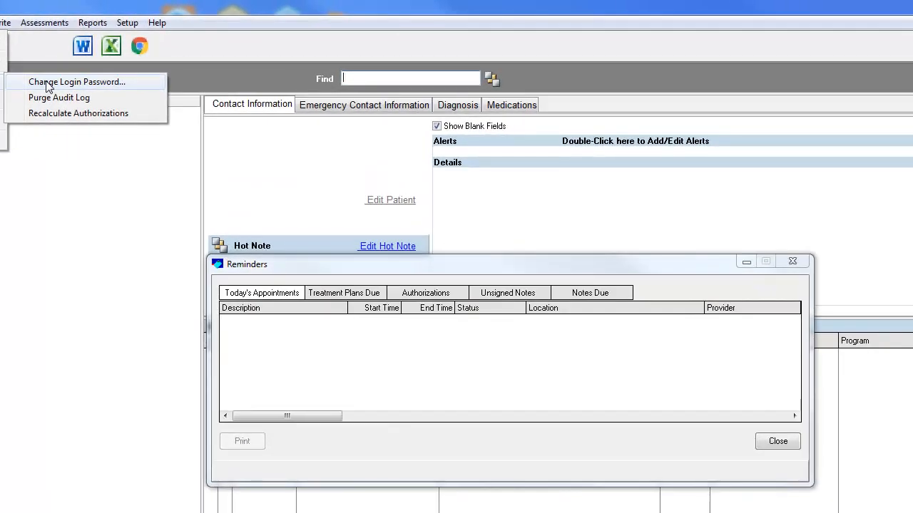
click(126, 60)
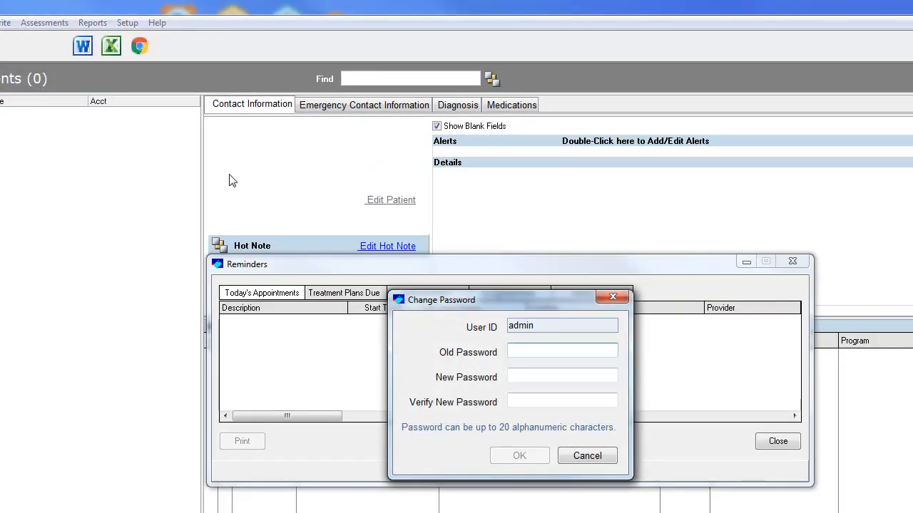
text(********)
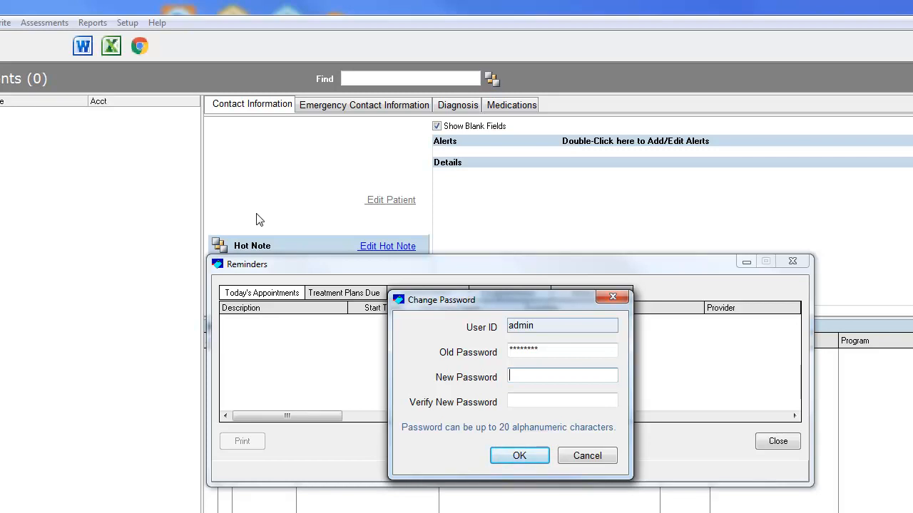
click(591, 457)
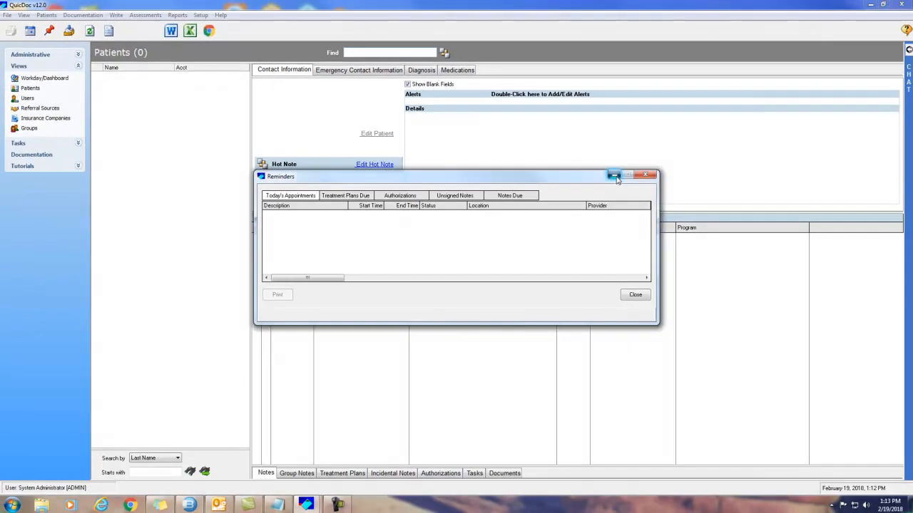
Step: Minimize the Reminders window and switch the main view to Users
click(614, 176)
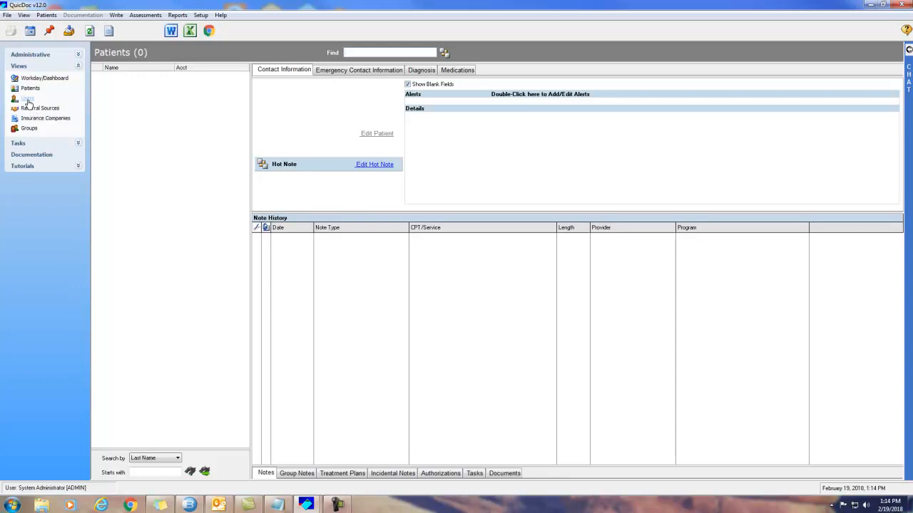
click(25, 16)
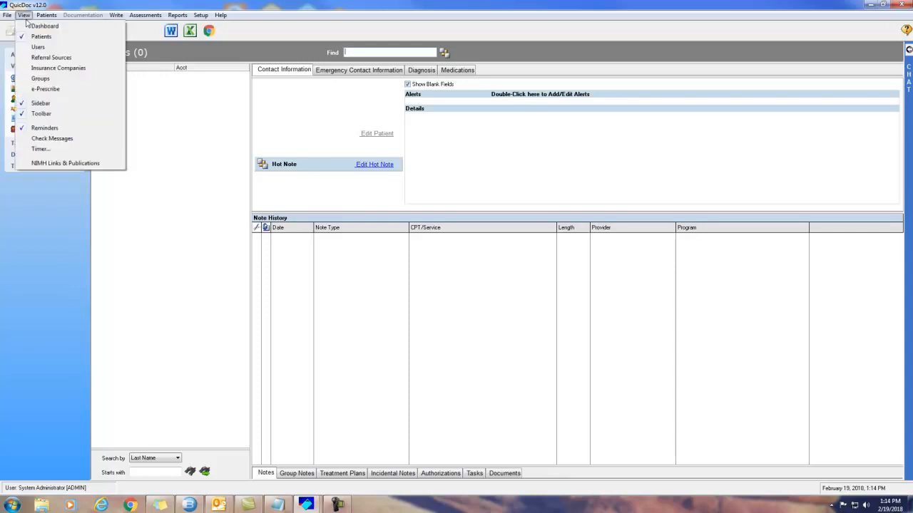
click(38, 47)
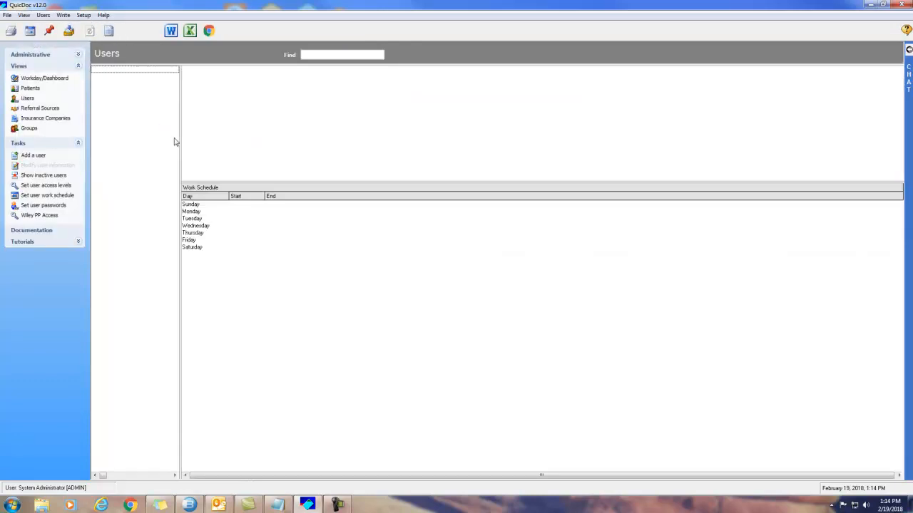
Step: Bring up a blank Add New User form from the Users menu
right_click(120, 89)
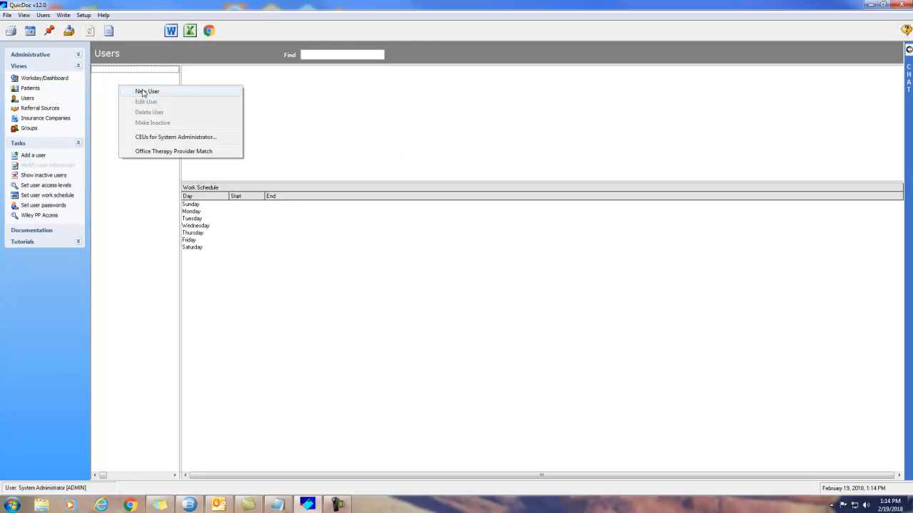
click(44, 15)
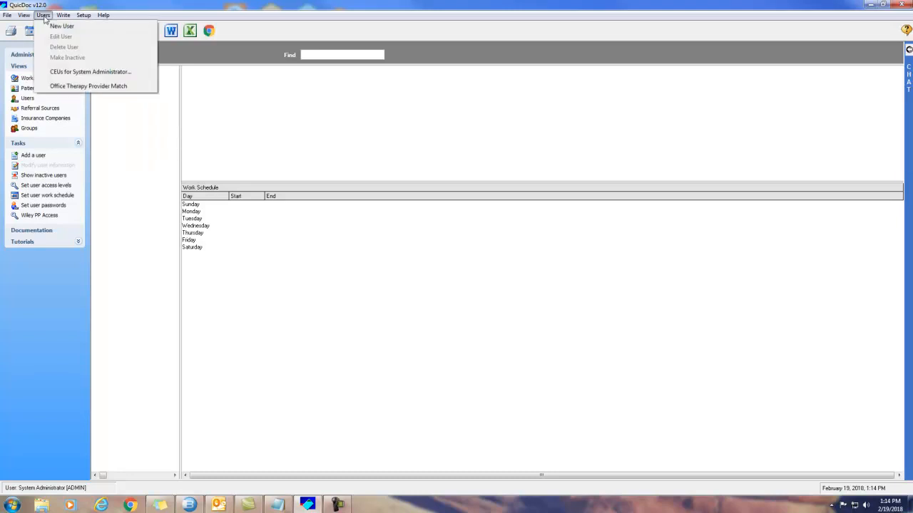
click(71, 27)
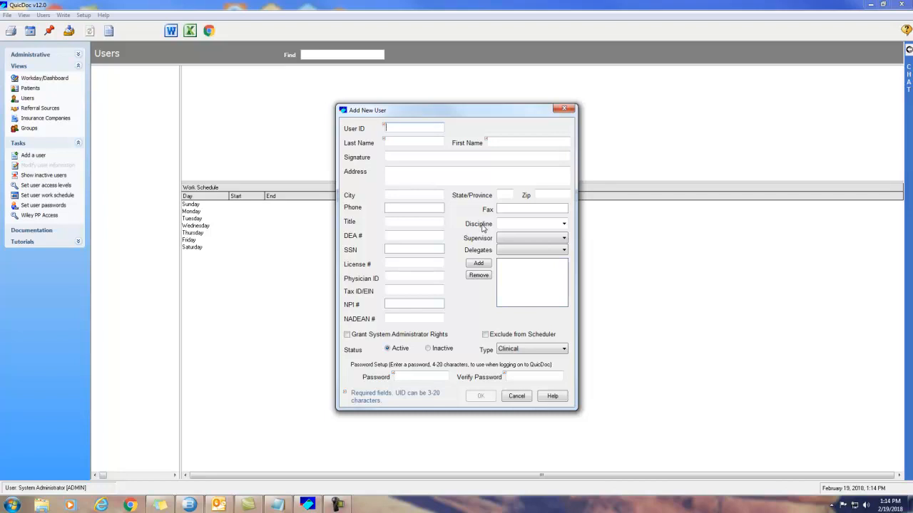
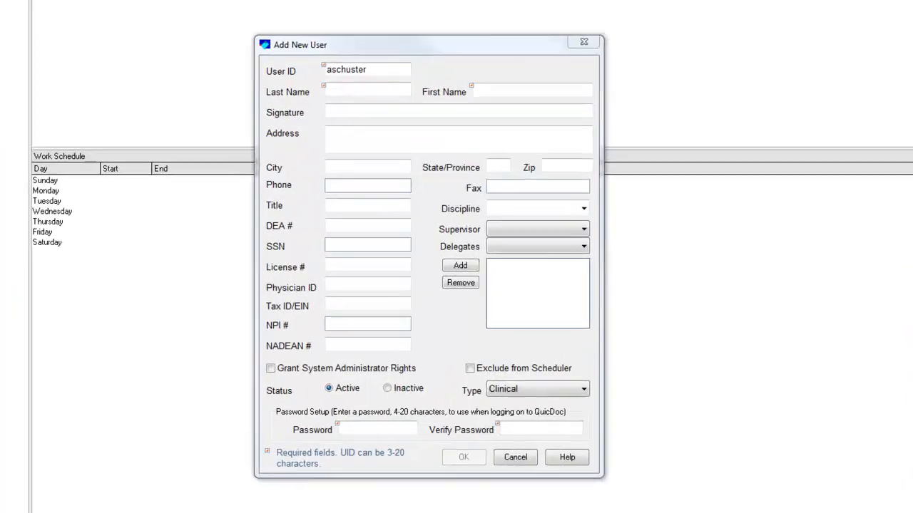
Step: Enter the new user's User ID, last name and first name
click(352, 84)
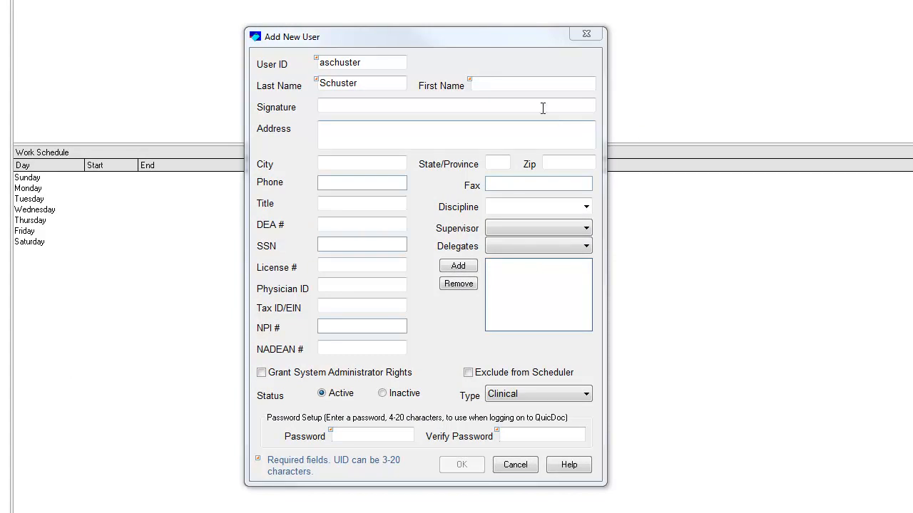
click(506, 87)
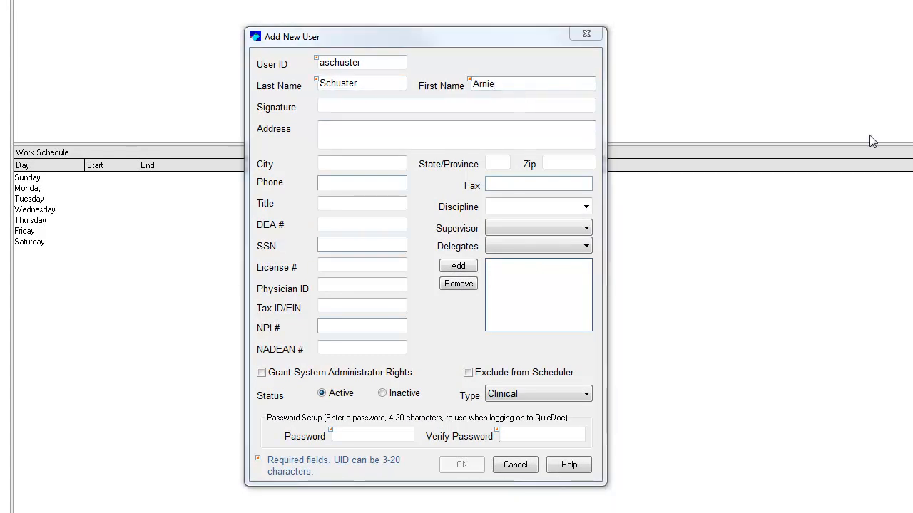
Step: Add the user's signature ending in 'Ph.D.' and set the discipline to Psychologist
click(328, 104)
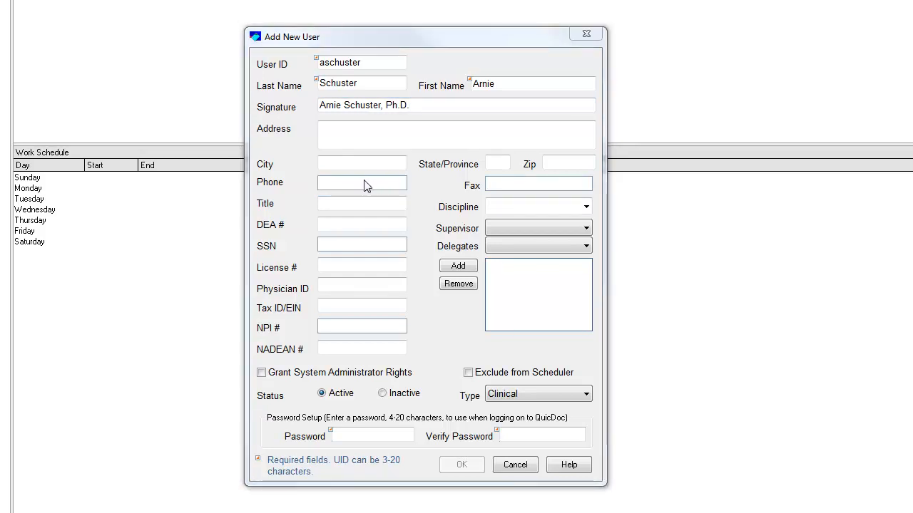
click(507, 207)
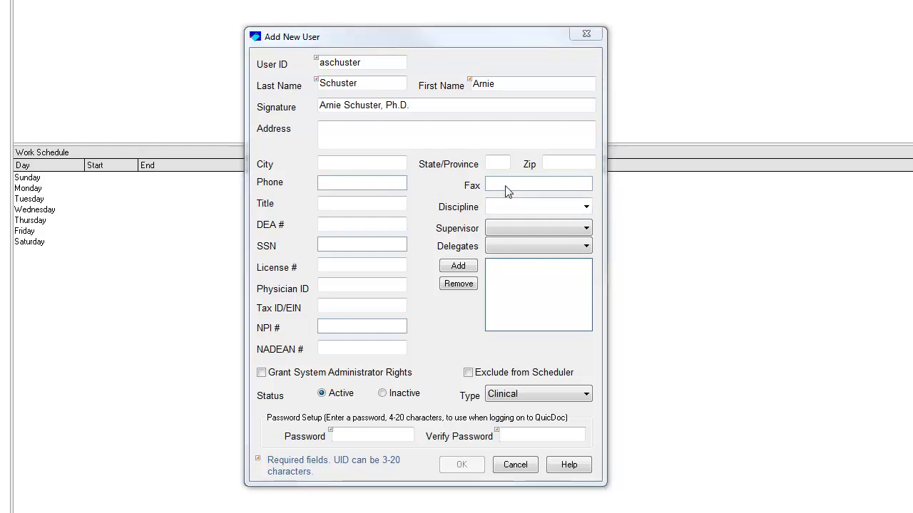
click(499, 206)
text(Psychologist)
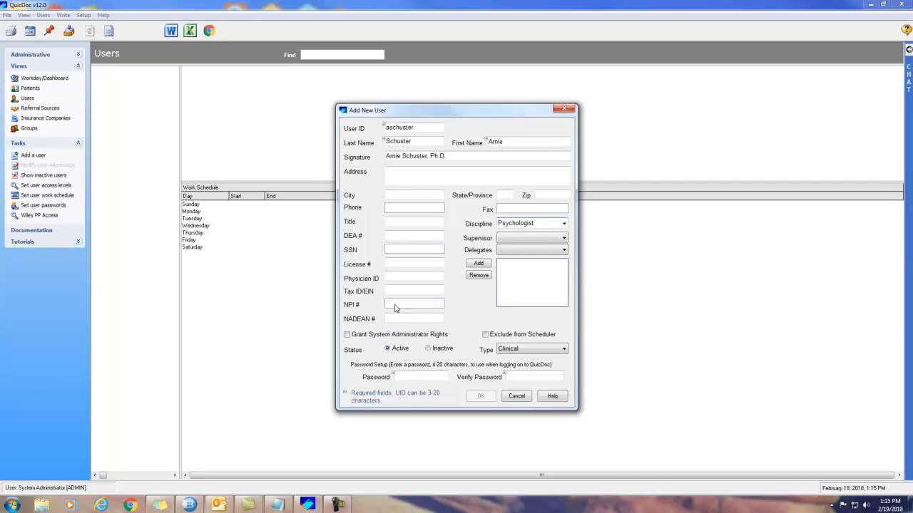
Step: Enter and verify the new user's password, then save the user
click(410, 374)
text(********)
key(Tab)
text(********)
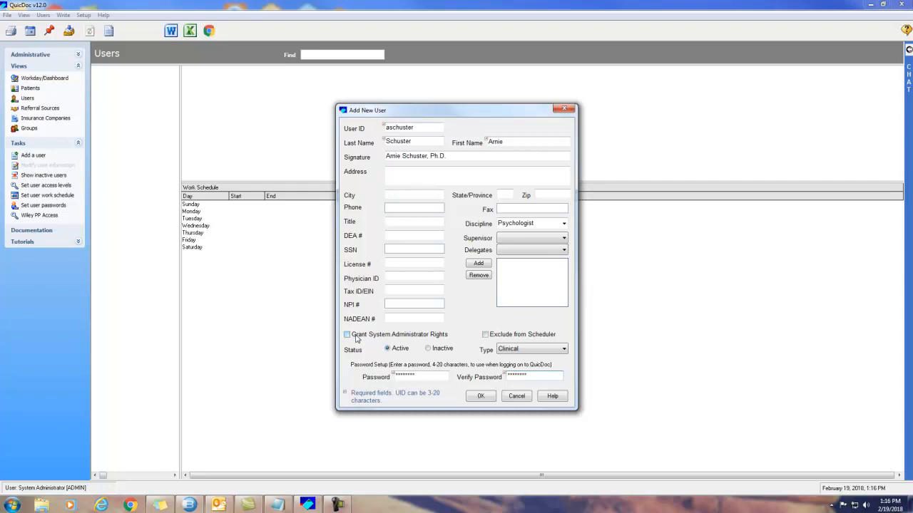
click(481, 398)
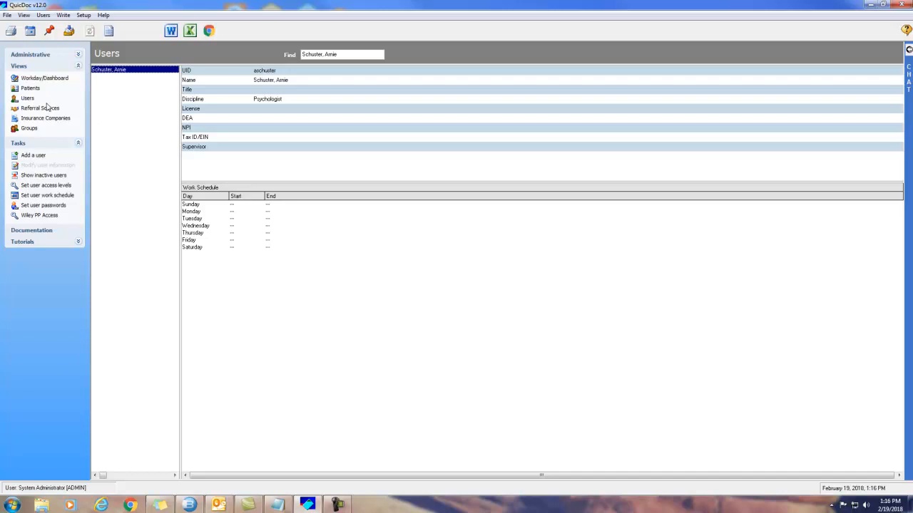
Step: Open the Setup menu from the Users screen
click(84, 15)
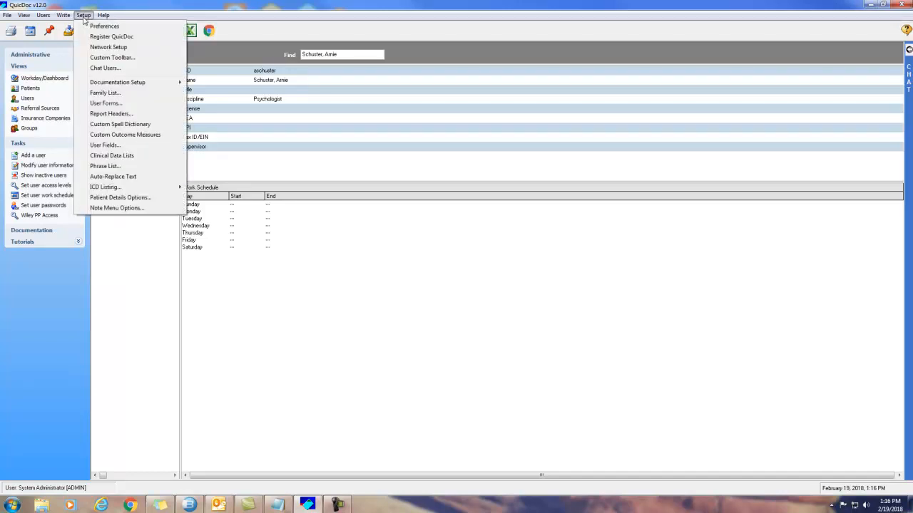
click(111, 114)
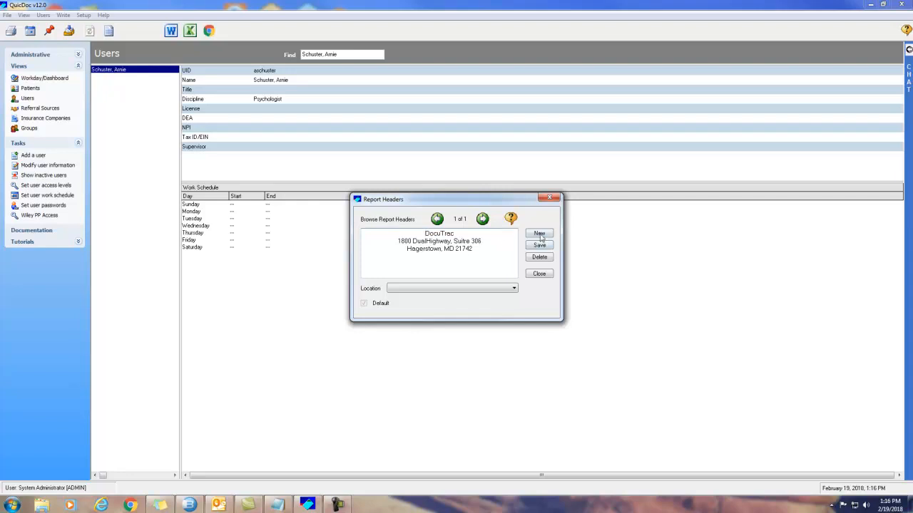
drag(498, 256, 375, 237)
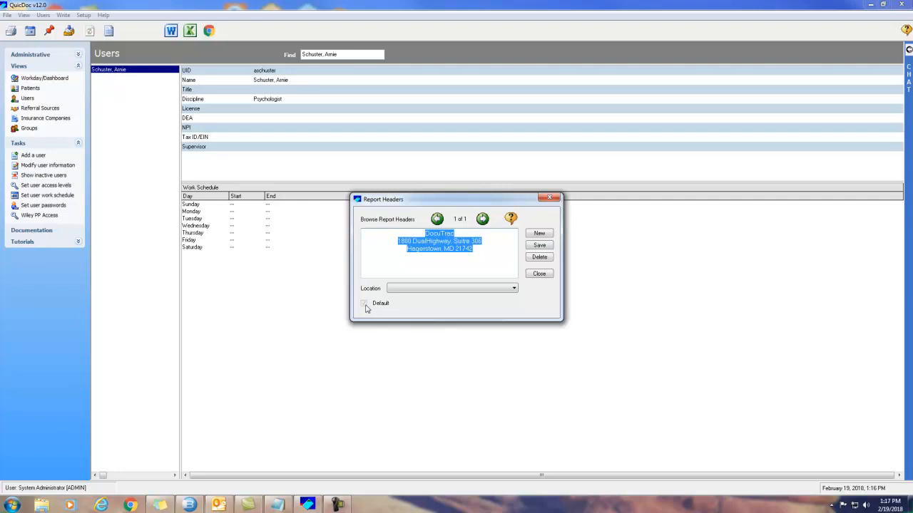
click(547, 276)
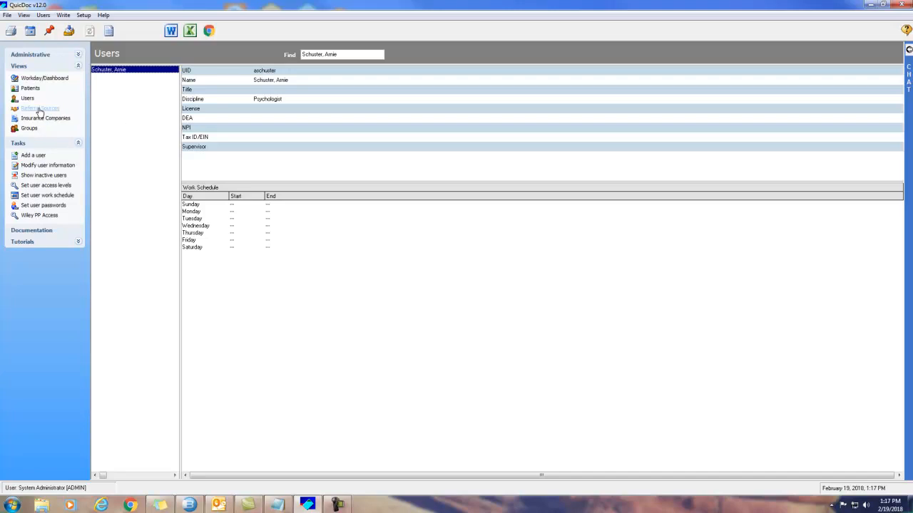
Step: Switch to the Referral Sources list and start a new referral source
click(24, 16)
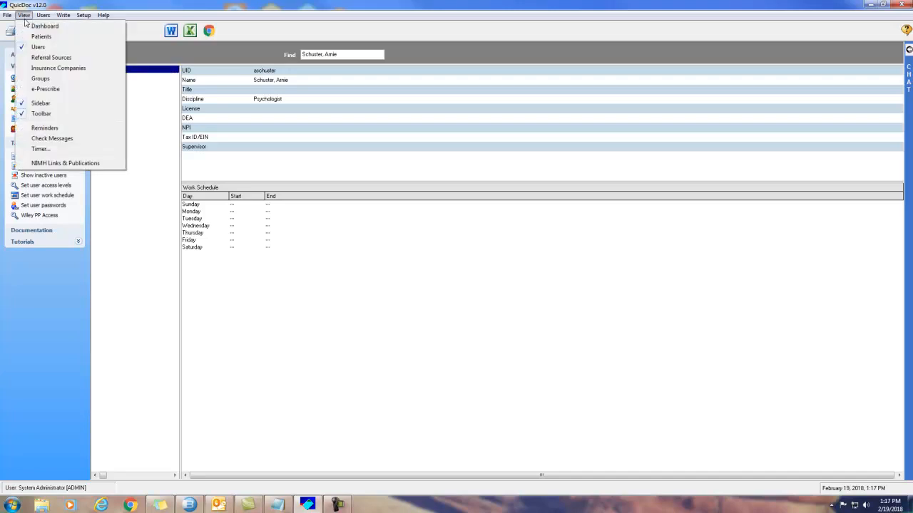
click(58, 60)
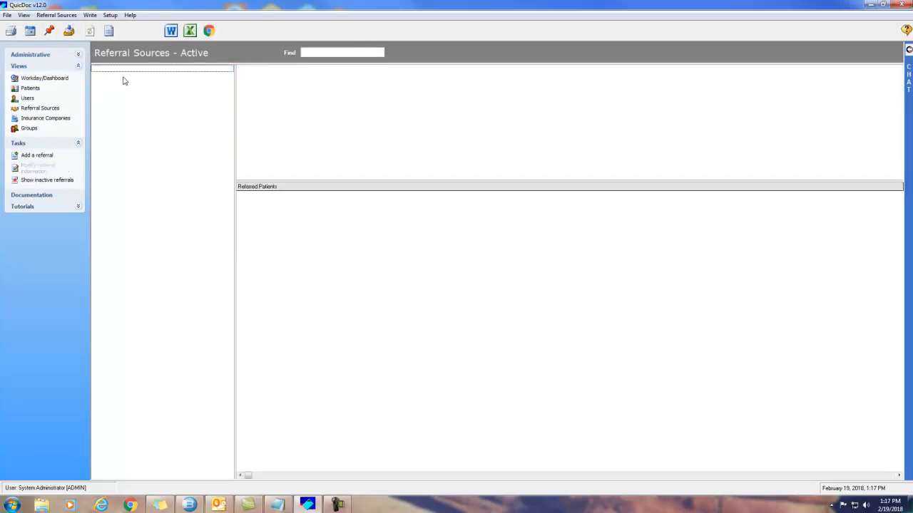
right_click(124, 80)
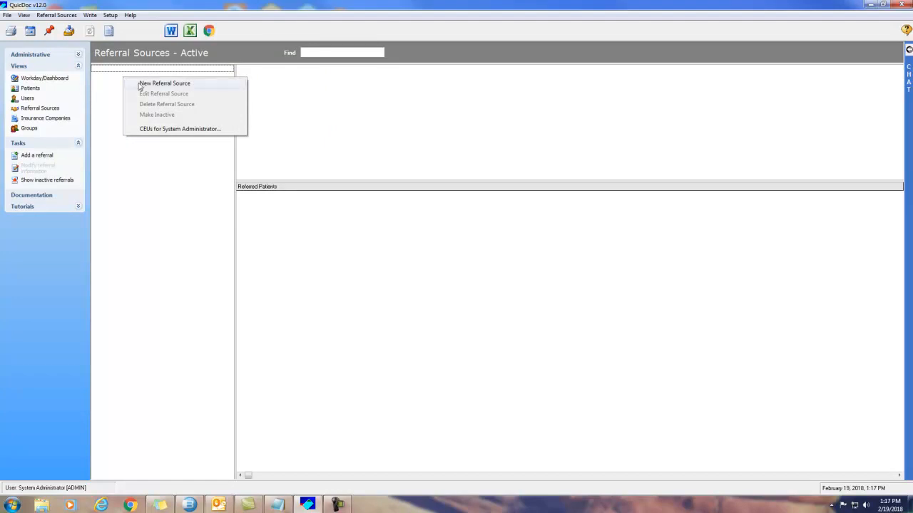
click(57, 17)
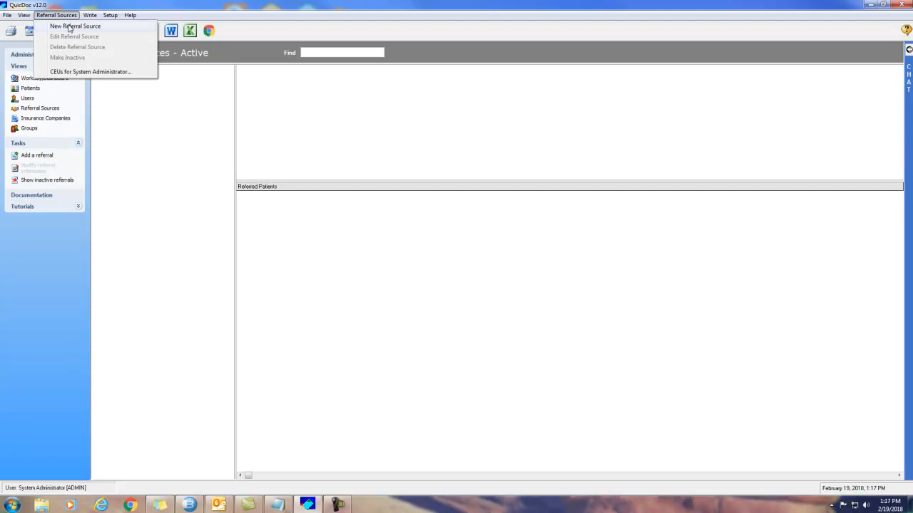
click(69, 28)
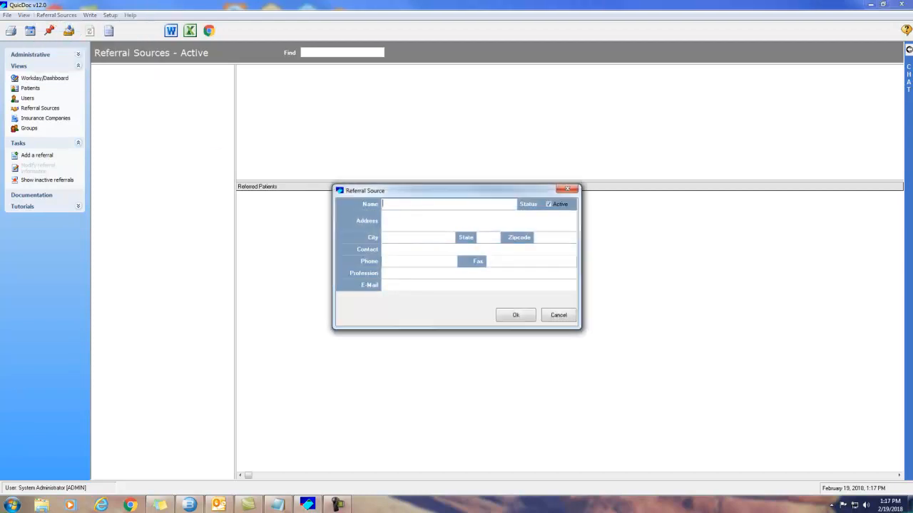
Step: Paste in County Health Department with its Hagerstown, MD address and save it
key(alt+Tab)
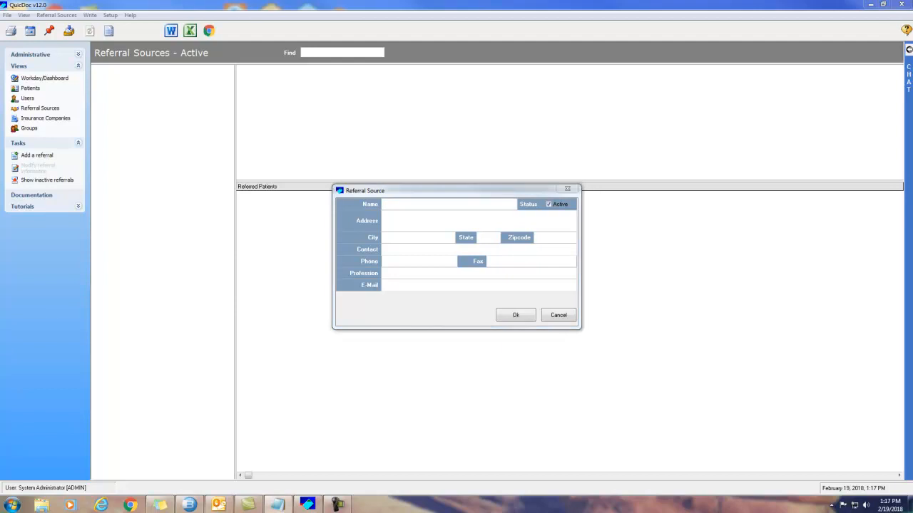
click(418, 204)
text(County Health Department)
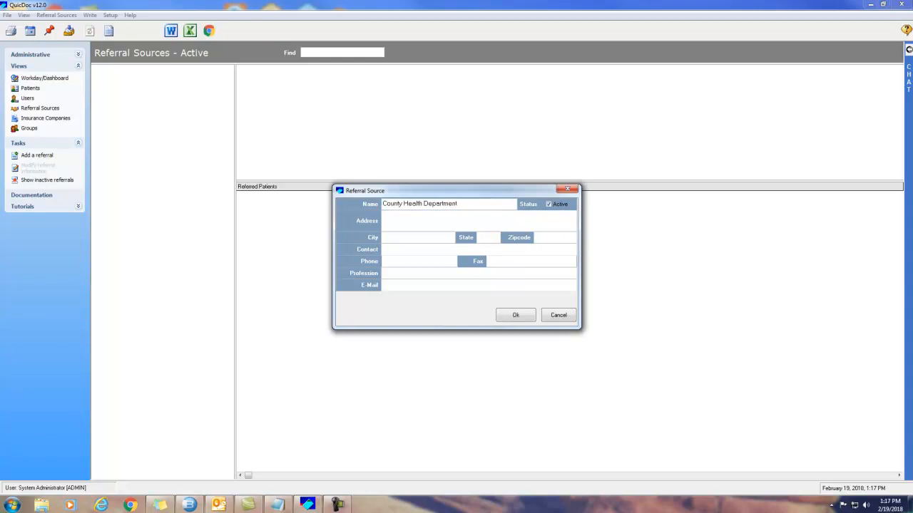
key(alt+Tab)
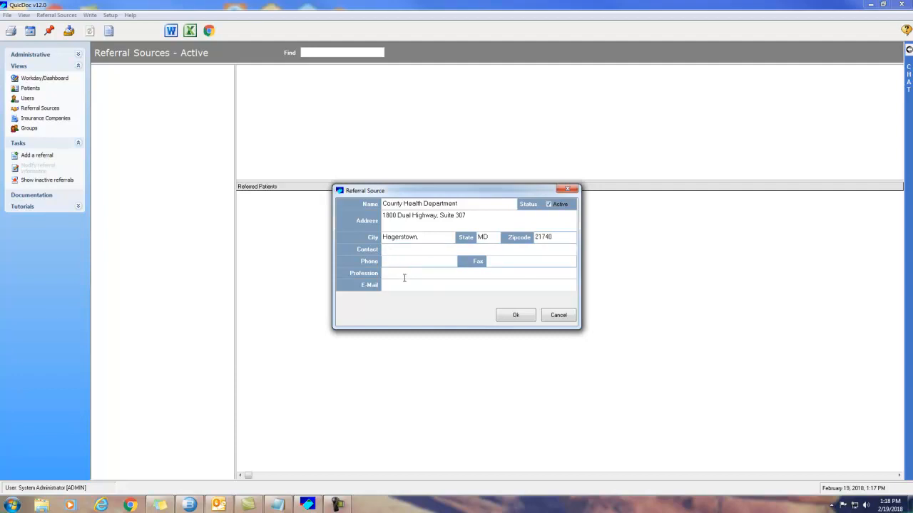
click(518, 316)
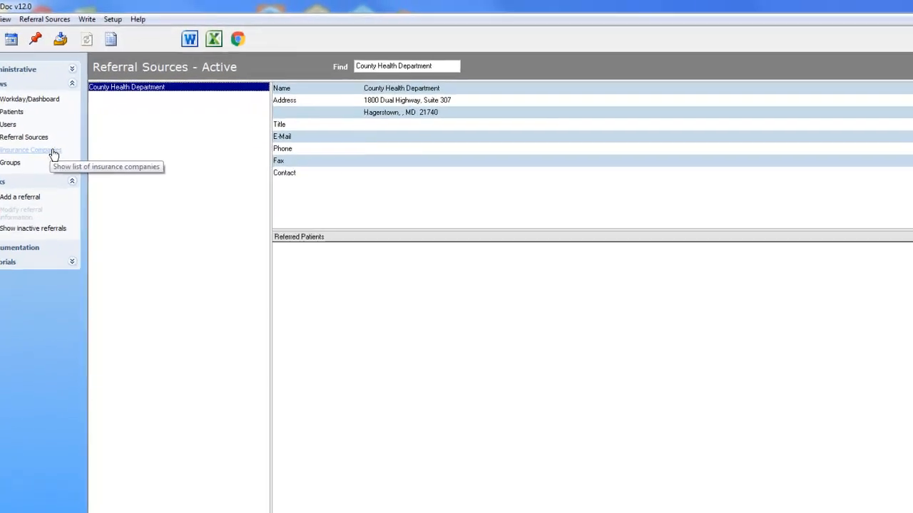
Step: Open the Insurance Companies list and start a new, active insurance company entry
click(53, 152)
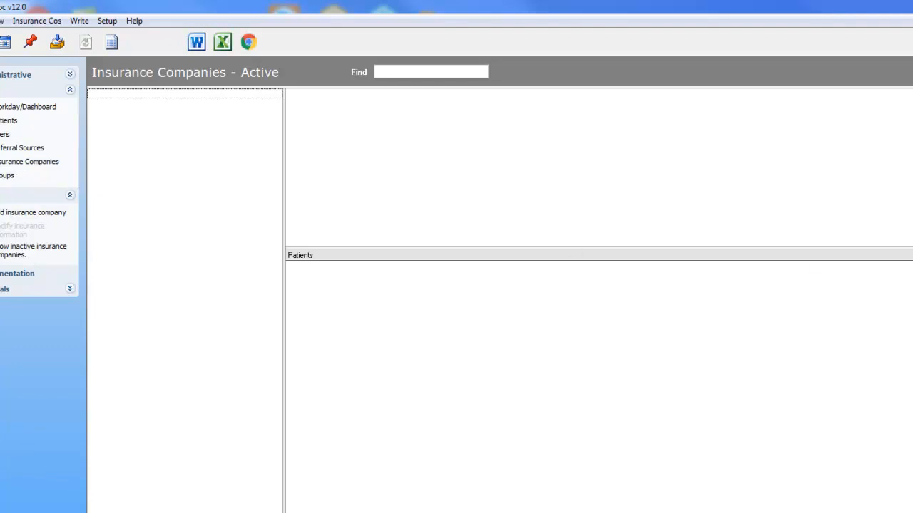
right_click(131, 111)
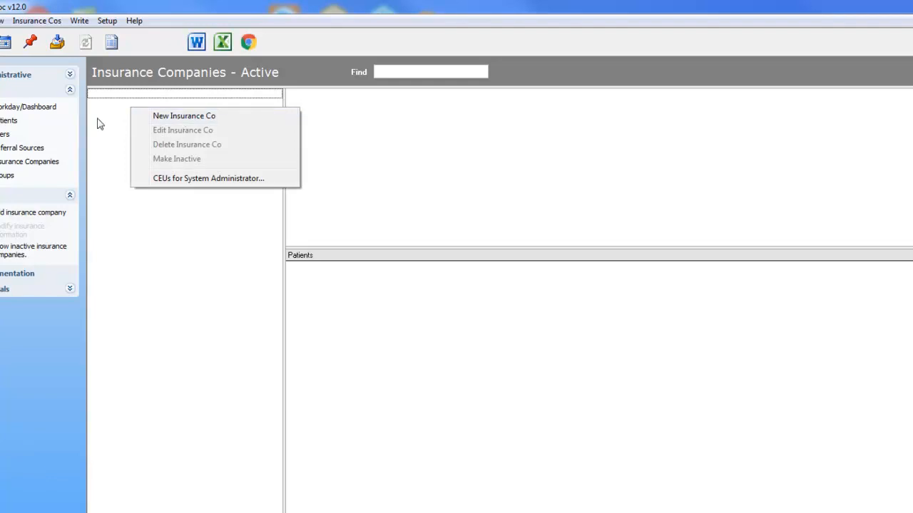
click(69, 25)
click(37, 22)
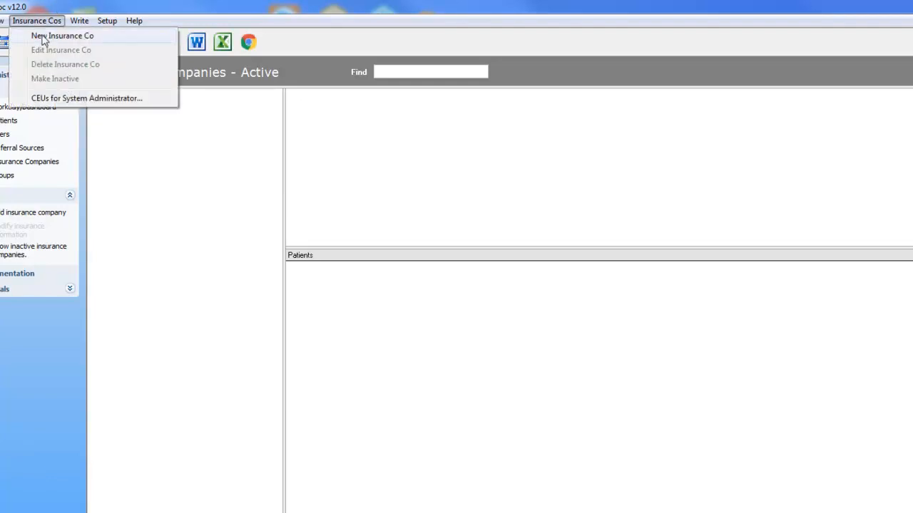
click(43, 39)
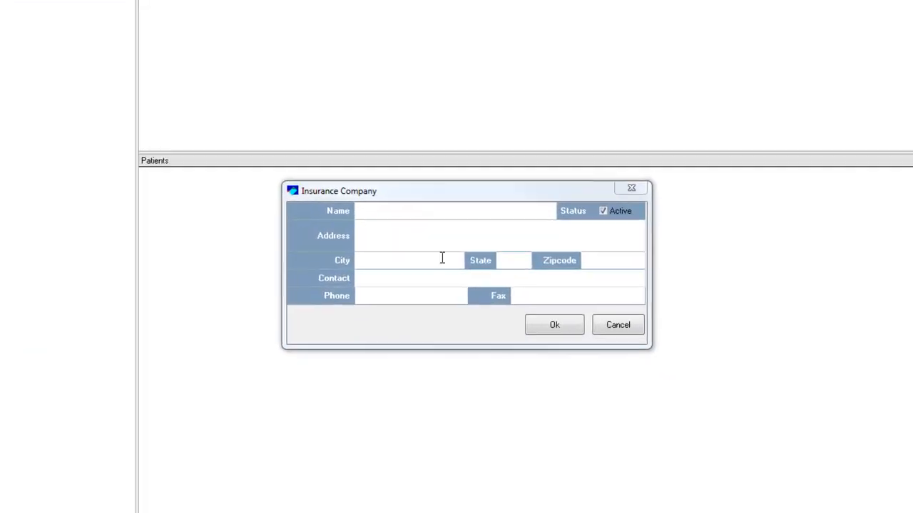
Step: Save Aetna Insurance with its street address in Hagerstown, MD 21732
click(350, 204)
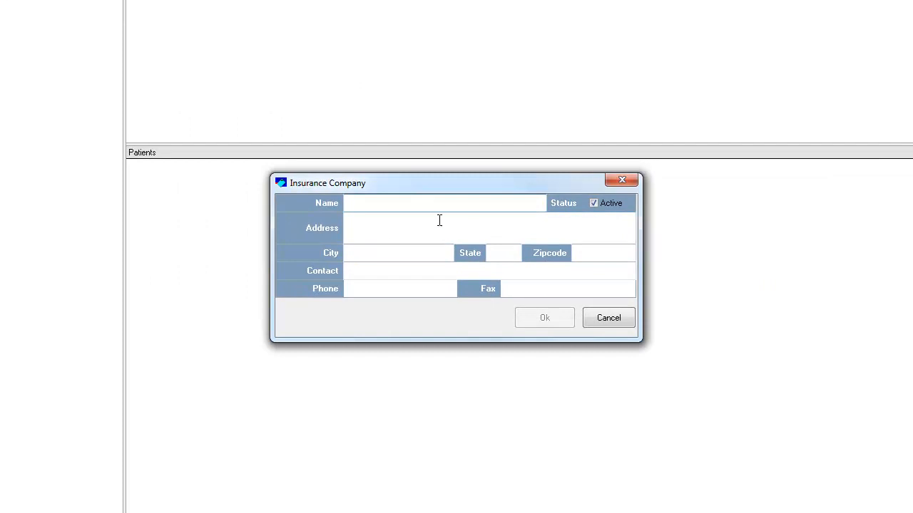
text(Ae)
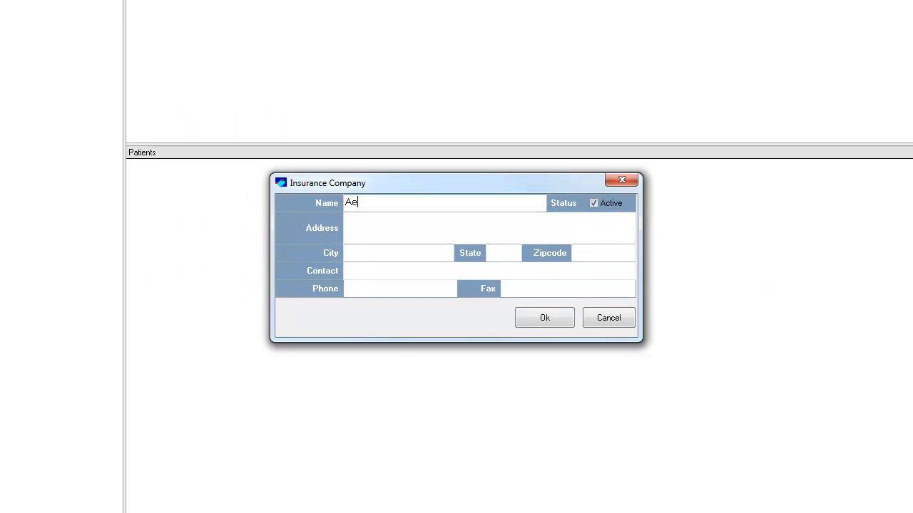
text(tna Insurance)
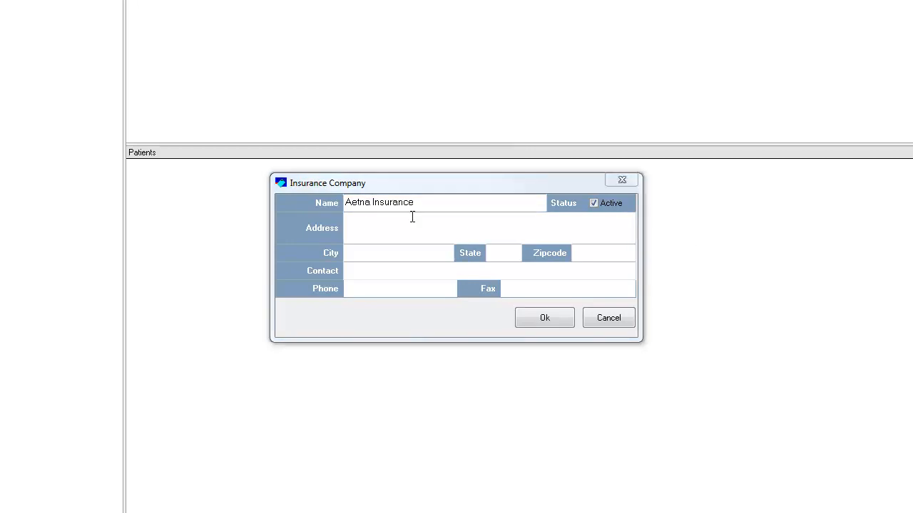
click(361, 227)
text(1800 Dual Highway, Suite 306)
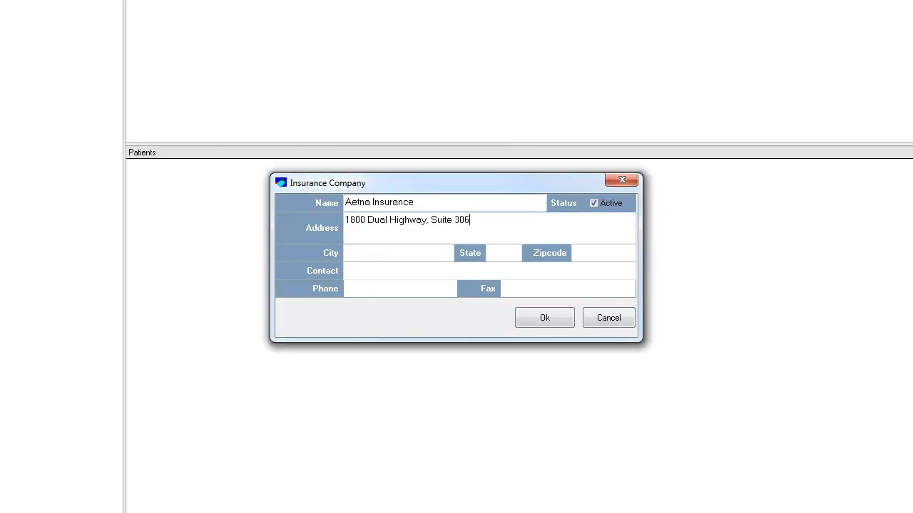
click(395, 257)
text(Hagerstown,)
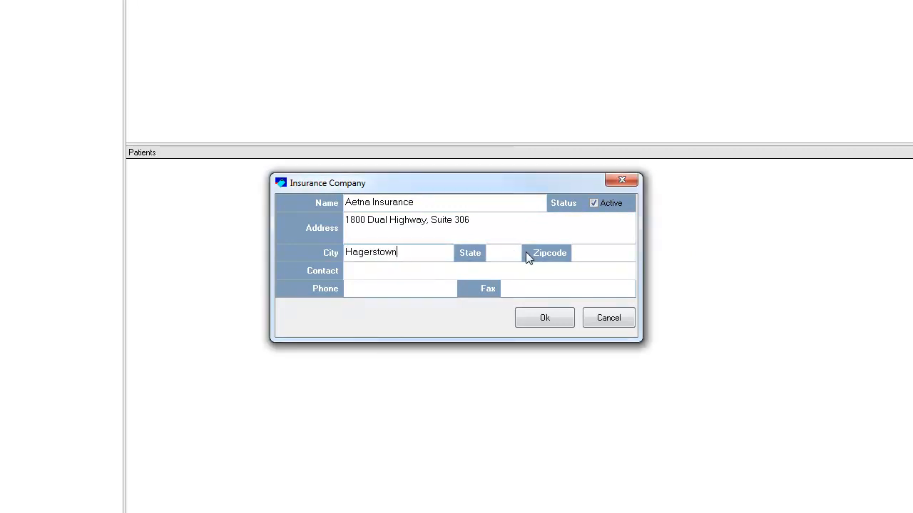
text(MD)
text(21)
text(73)
text(2)
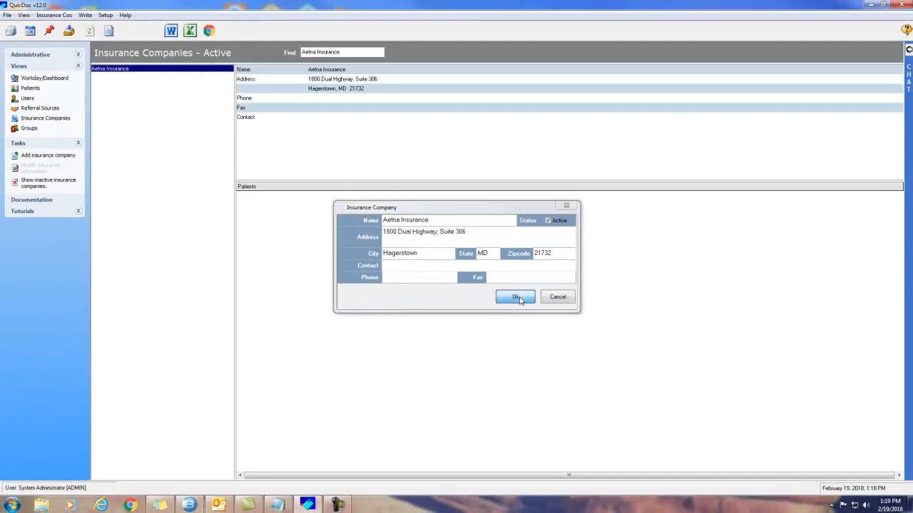
click(516, 297)
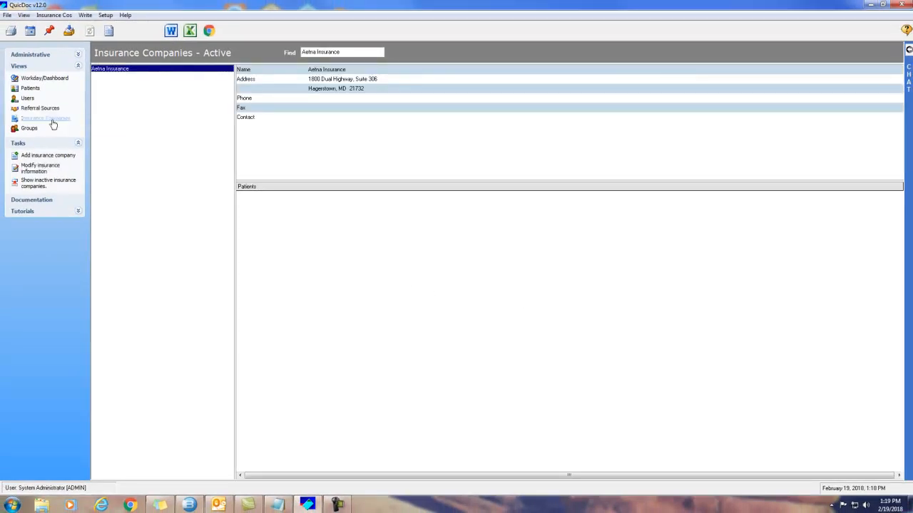
Step: Switch to the empty Patients list and bring up its patient actions
click(32, 89)
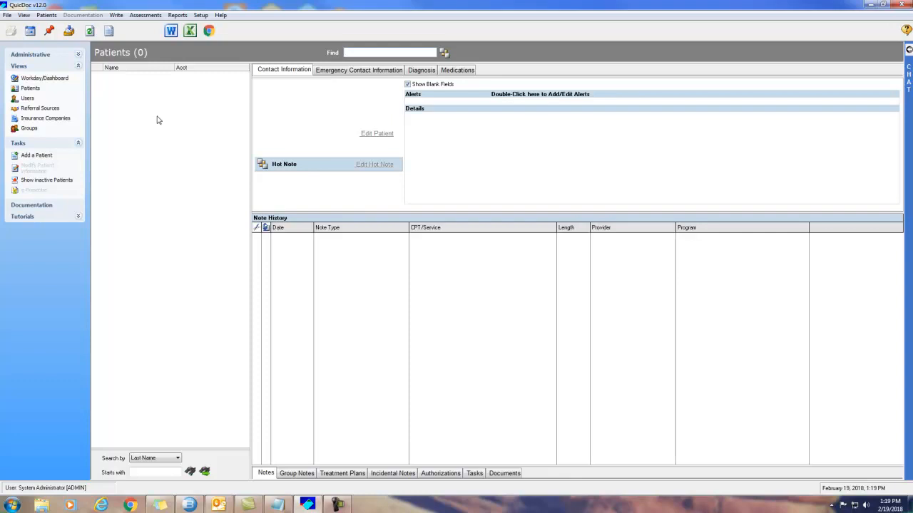
right_click(116, 98)
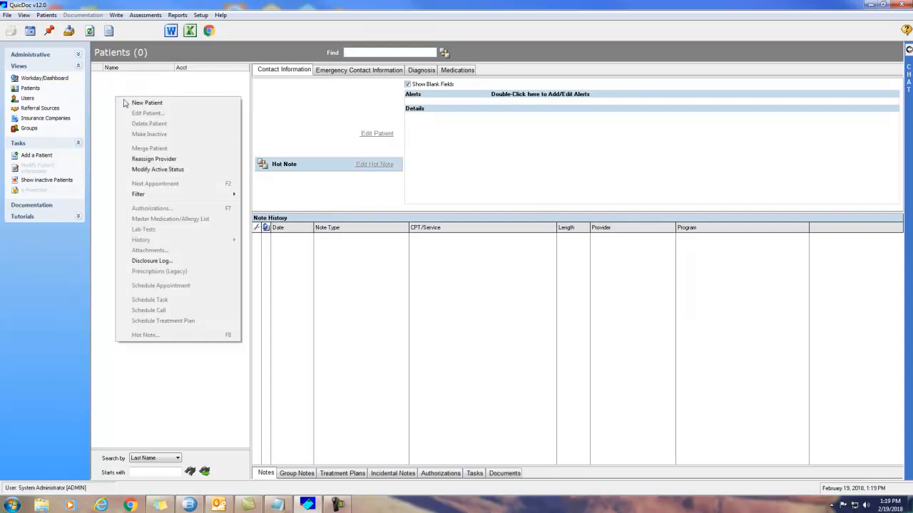
click(47, 15)
click(47, 15)
right_click(194, 100)
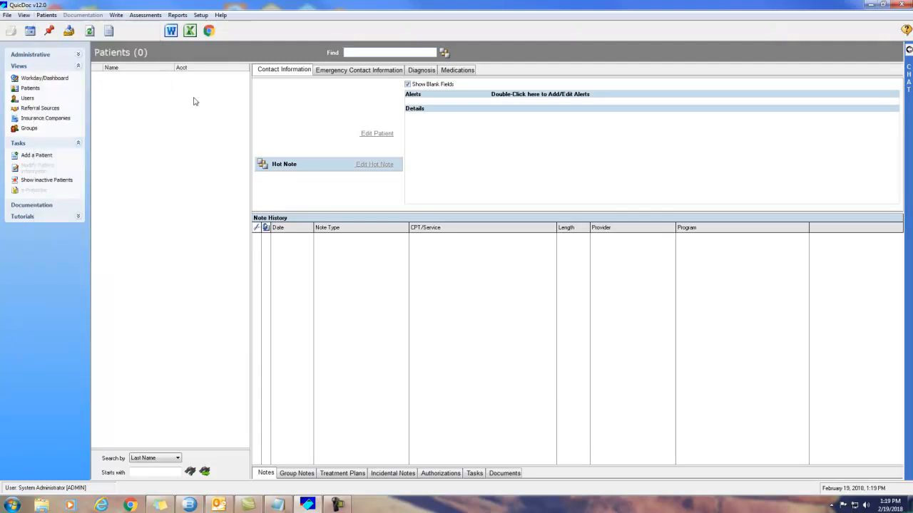
Step: Start a new patient record with the sample patient's last and first names
click(215, 104)
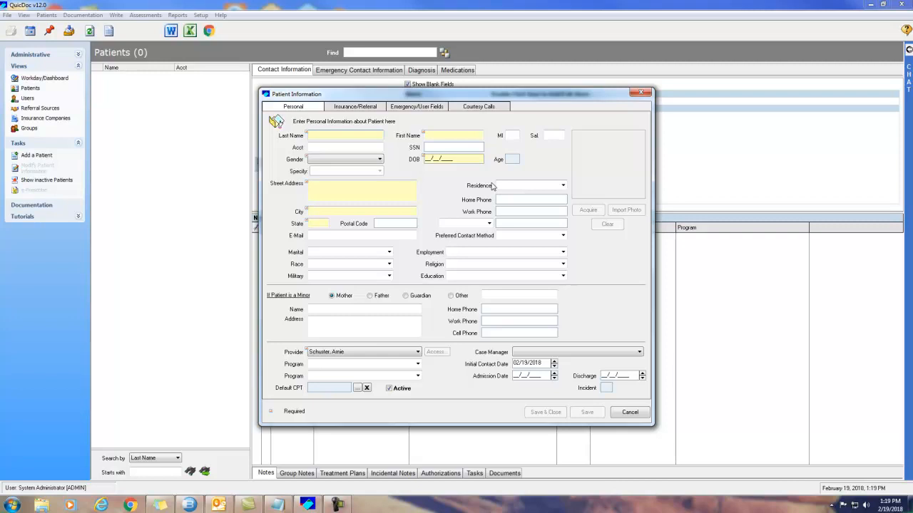
text(Patient)
key(Tab)
text(Sample)
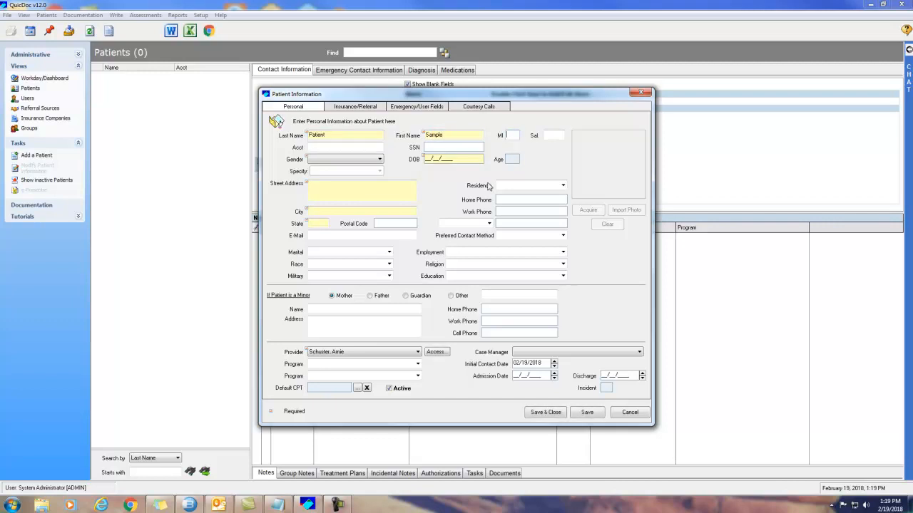
key(Tab)
text(Mr)
key(BackSpace)
key(BackSpace)
Step: Set the patient's gender to Male and birth date to 01/01/1967
click(327, 147)
click(337, 161)
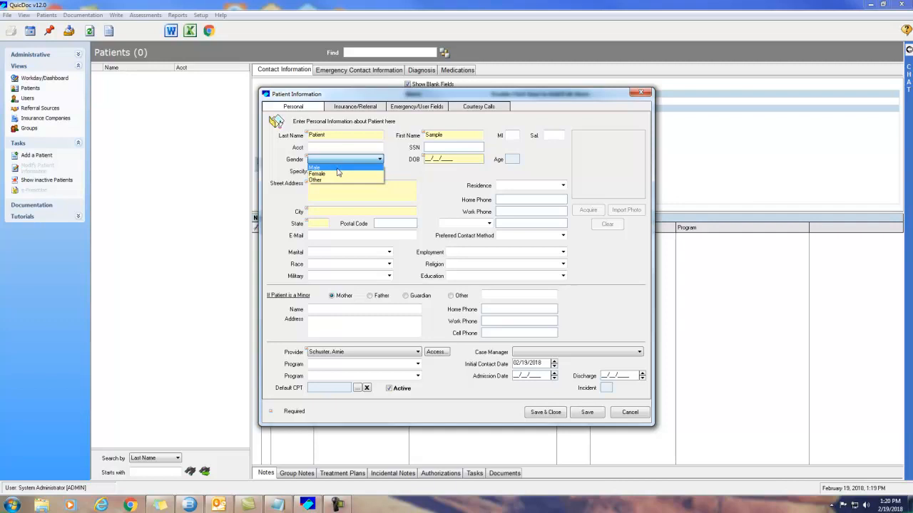
click(336, 169)
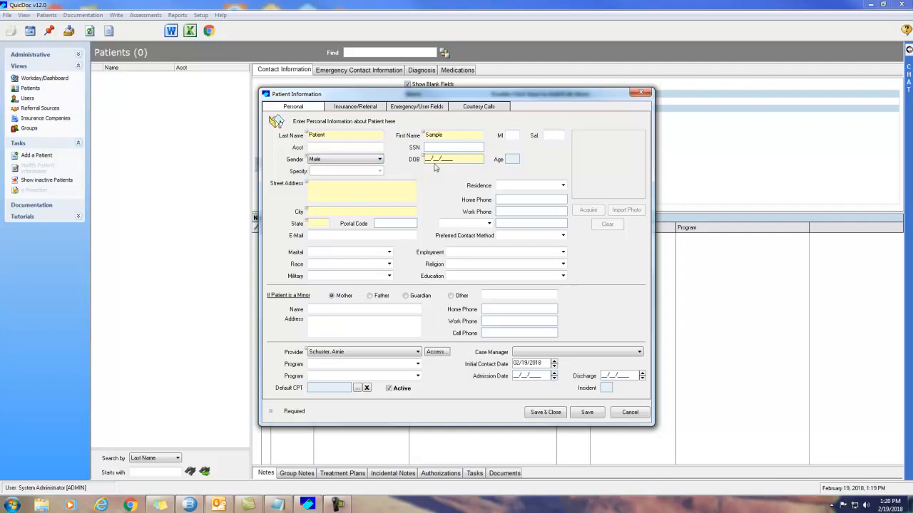
click(436, 160)
text(01011967)
key(Tab)
Step: Fill in the patient's Hagerstown, MD home address and postal code, keeping the existing provider
key(alt+Tab)
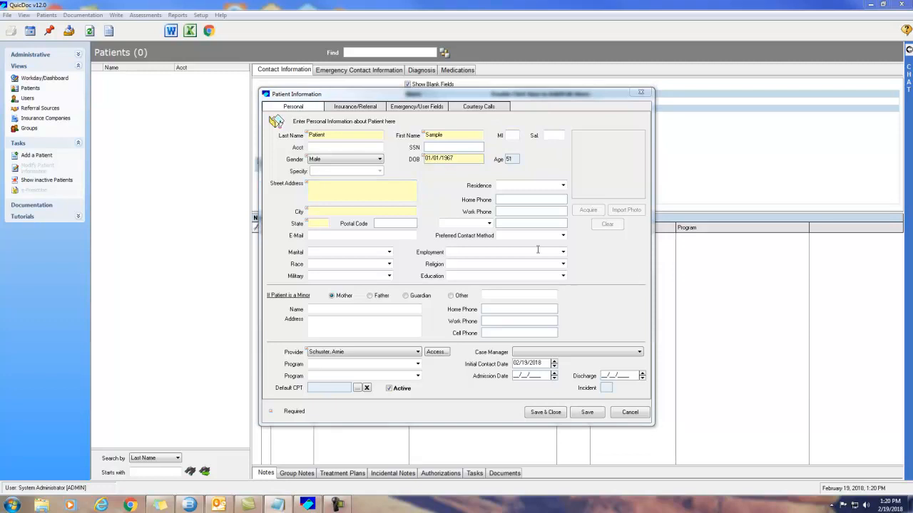
click(334, 194)
text(123 State Street)
click(326, 211)
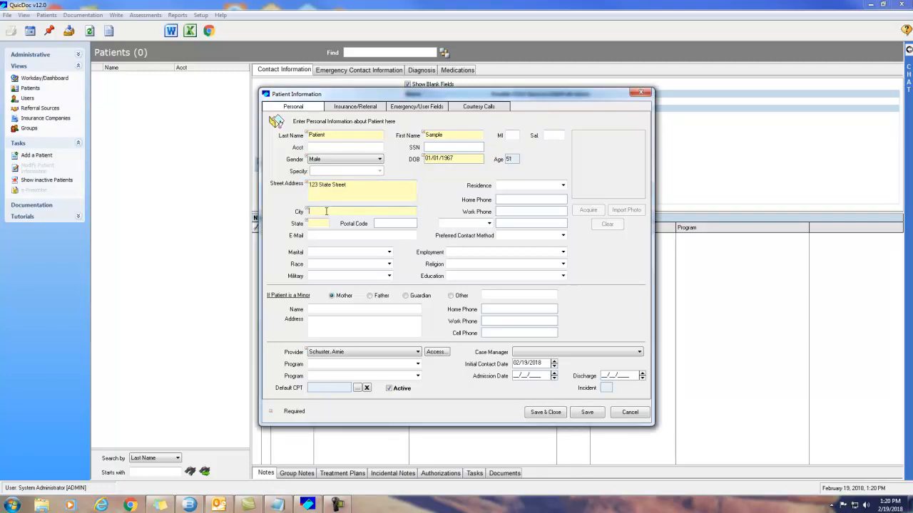
text(Hagerst)
text(own)
text(MD)
key(Tab)
text(21)
text(742)
key(Tab)
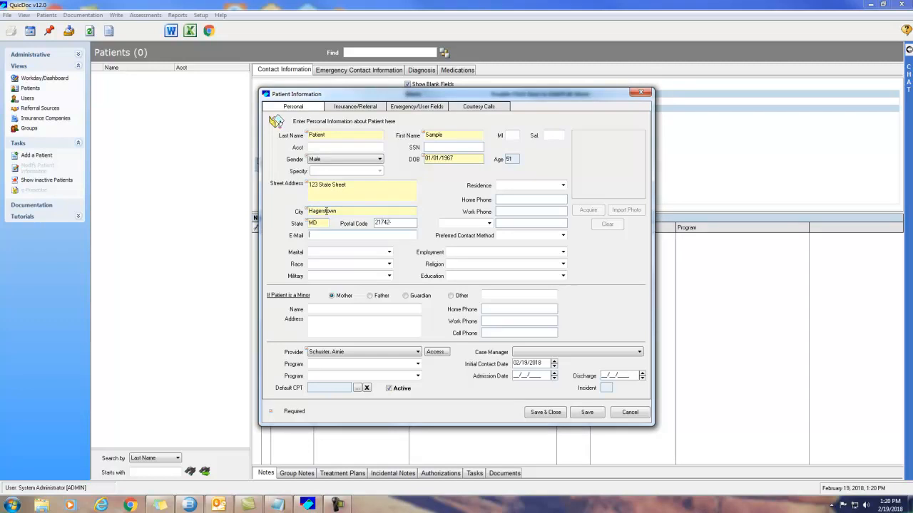
click(350, 354)
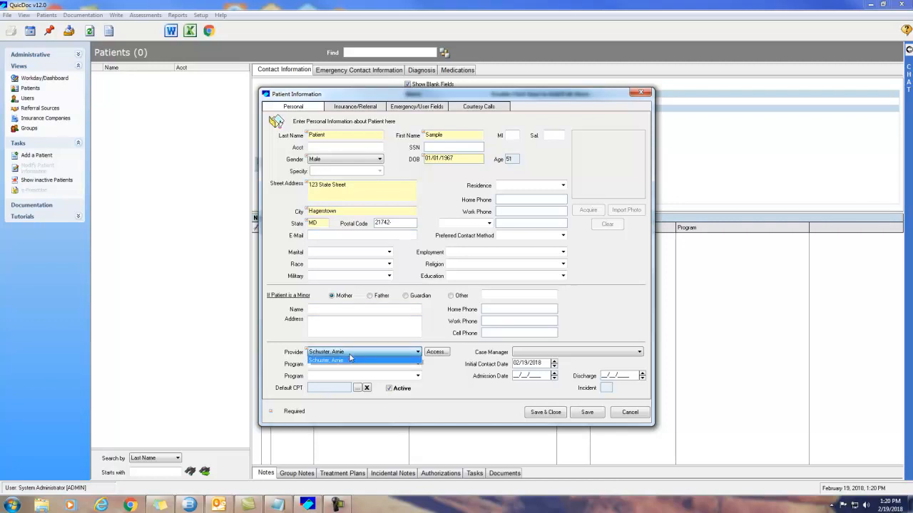
click(350, 359)
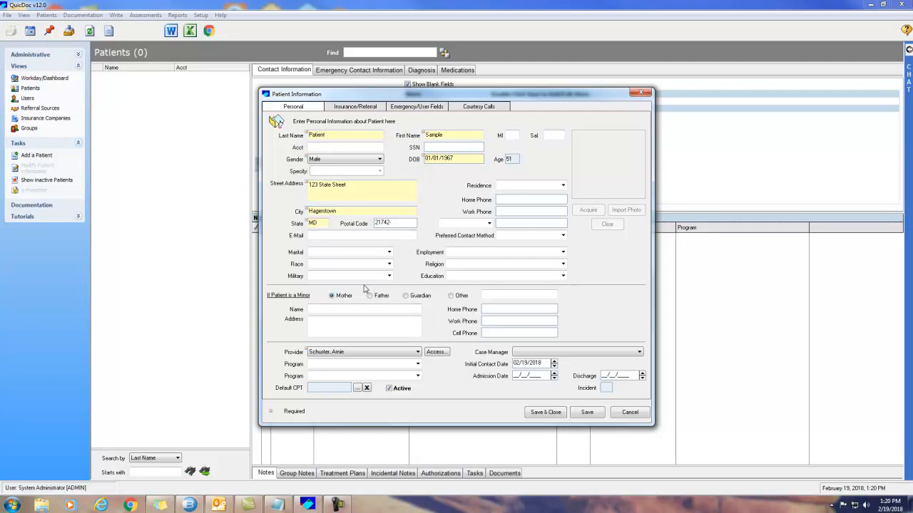
Step: Set primary insurance to Aetna Insurance, referral source County Health Department, and referral type police
click(355, 107)
click(552, 136)
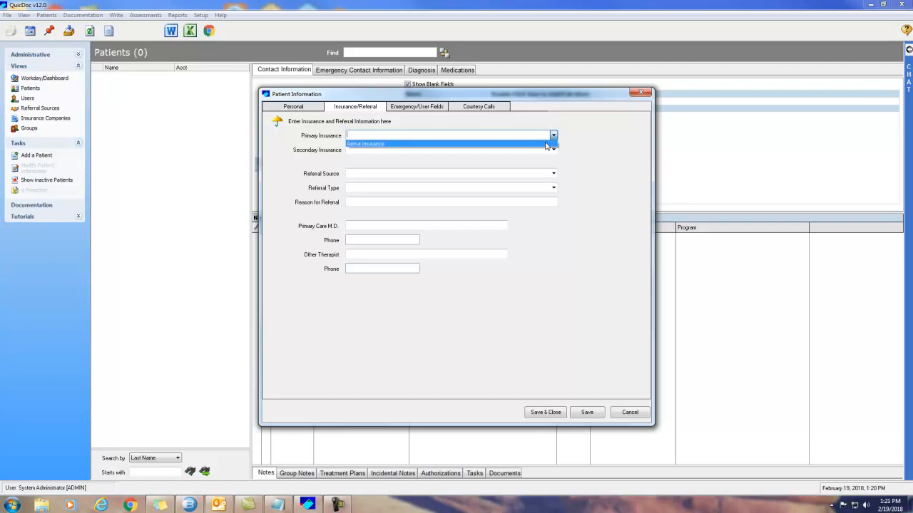
click(546, 145)
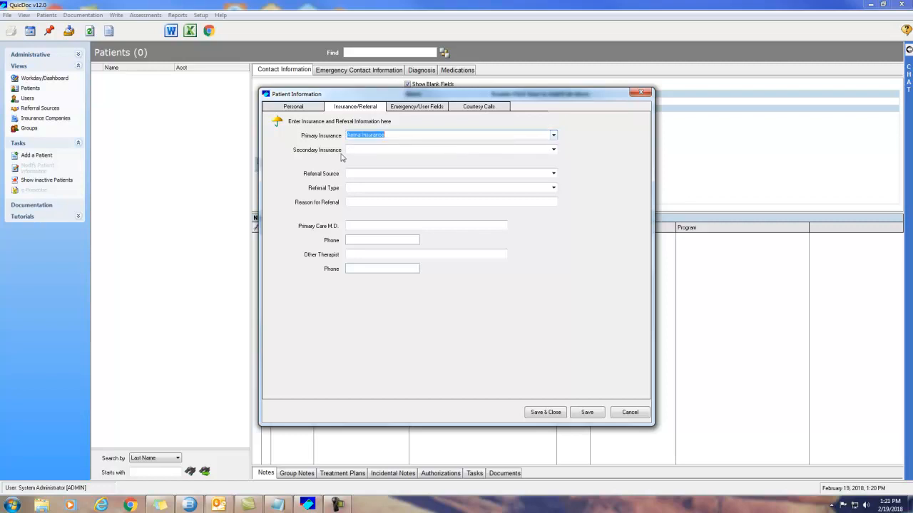
click(553, 173)
click(499, 184)
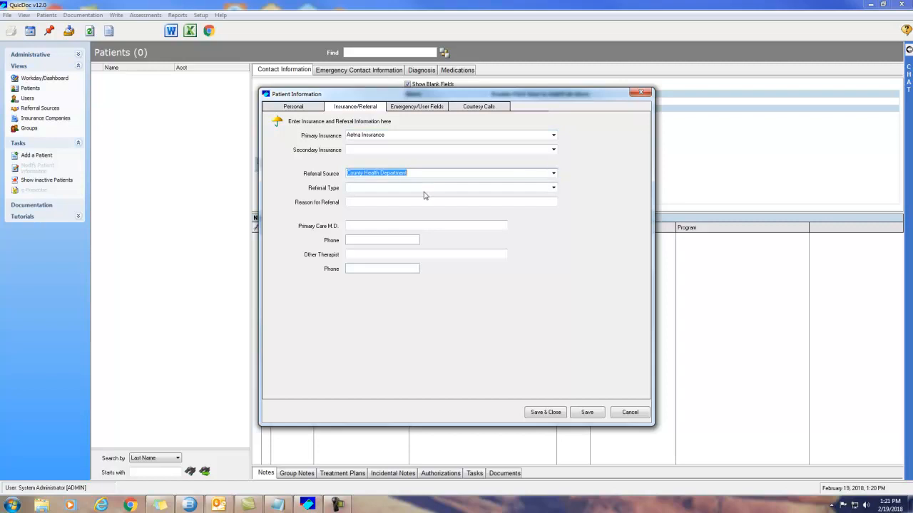
click(553, 188)
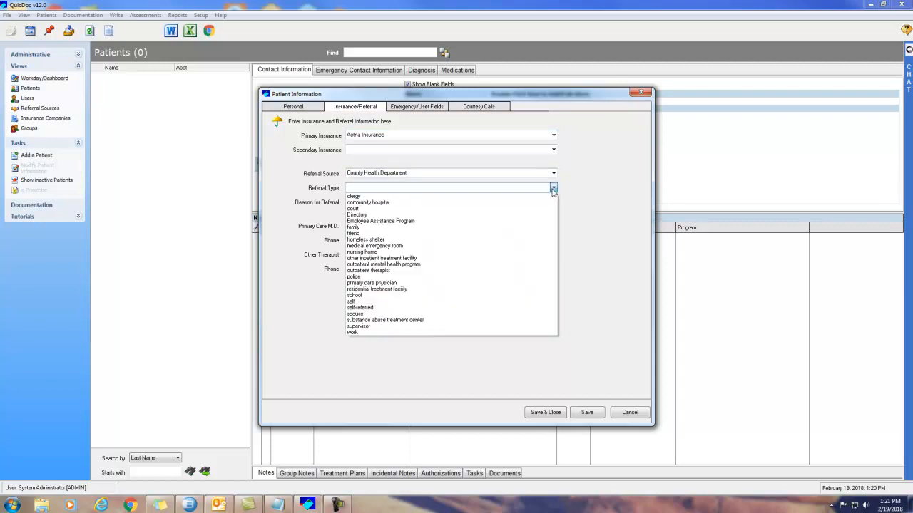
click(452, 277)
click(435, 202)
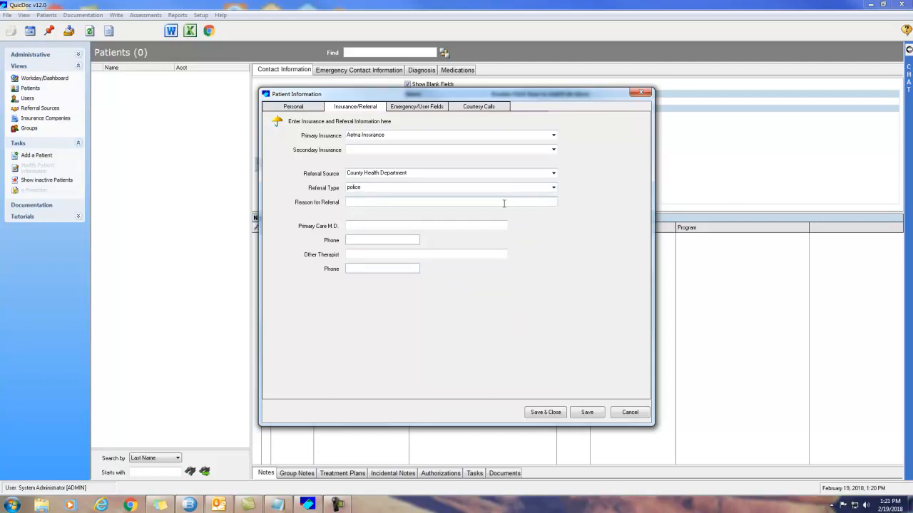
click(316, 111)
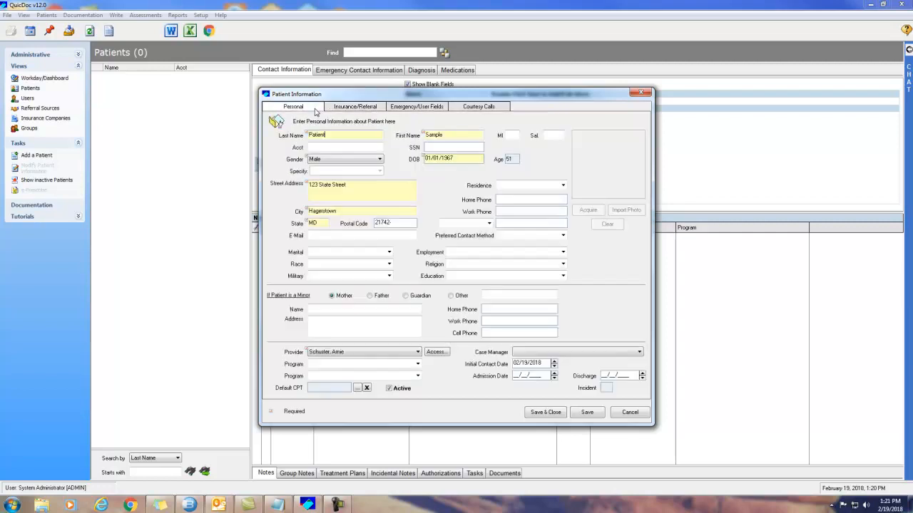
Step: Save and close the sample patient, then attempt a new Intake Note and dismiss the permission warning
click(545, 413)
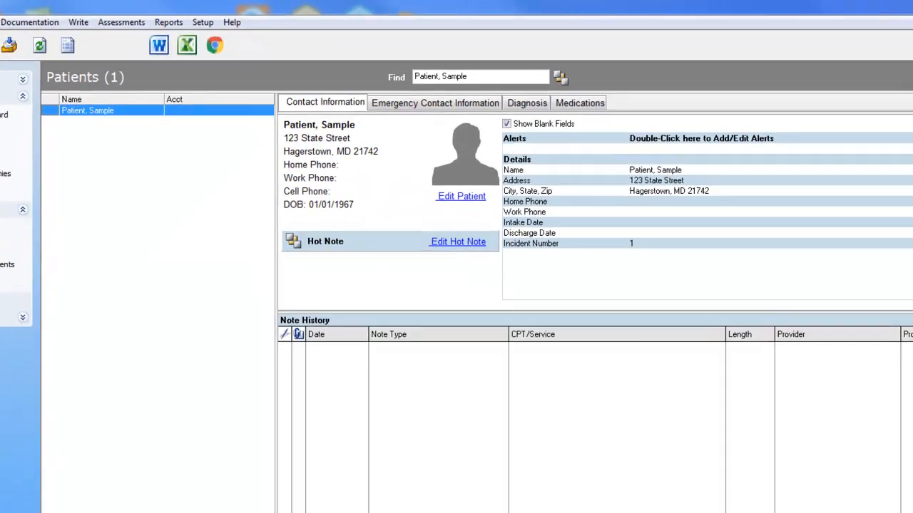
click(97, 16)
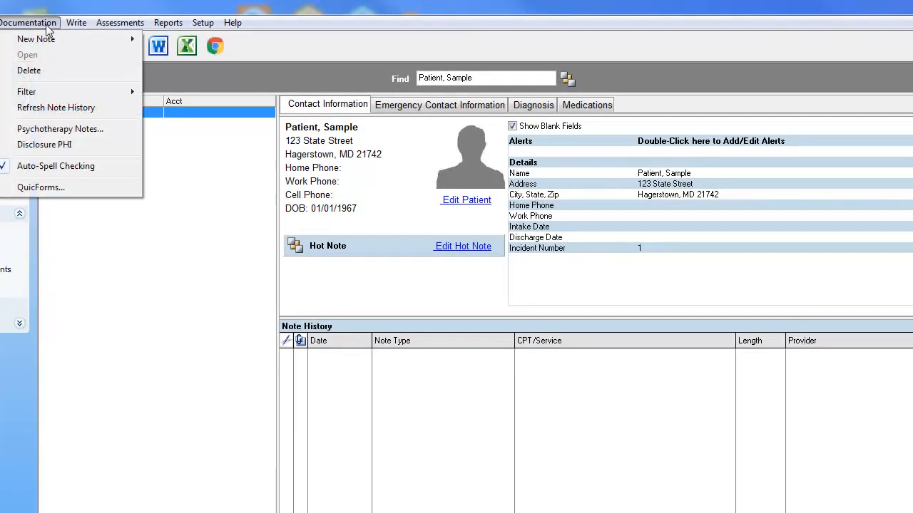
mouse_move(48, 41)
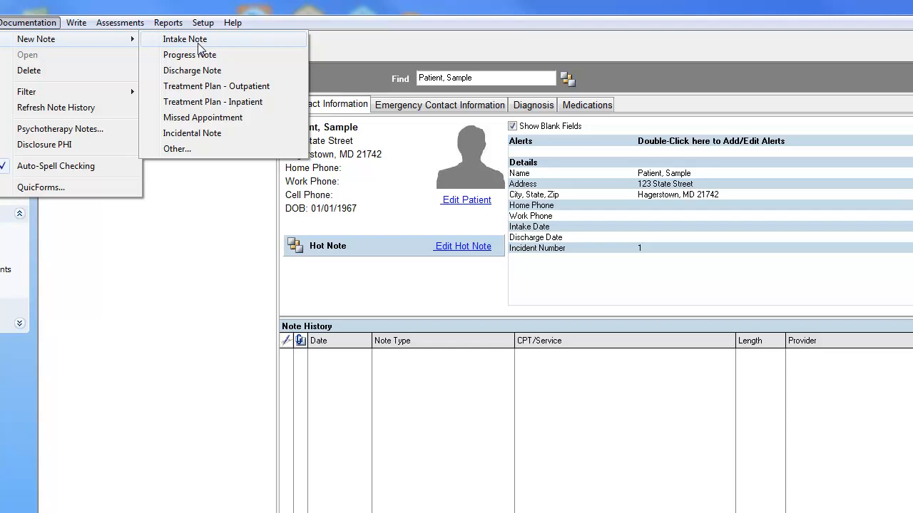
right_click(426, 401)
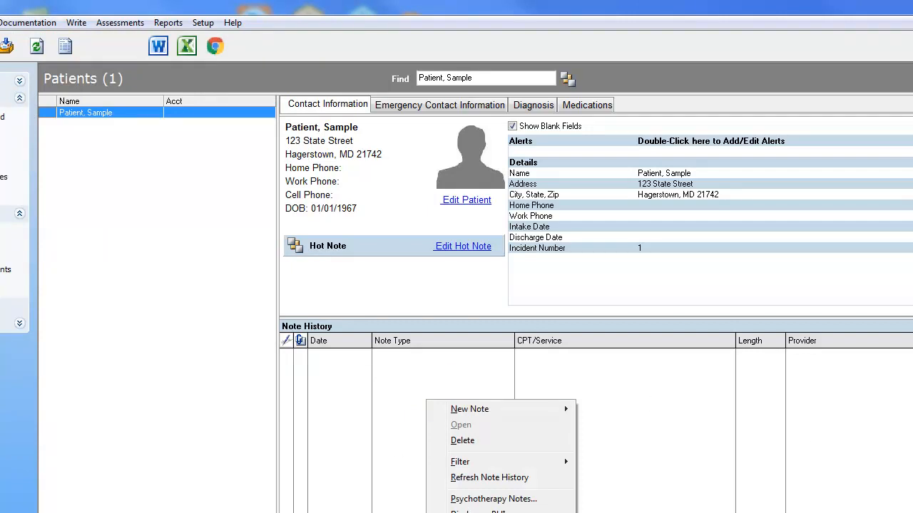
mouse_move(438, 410)
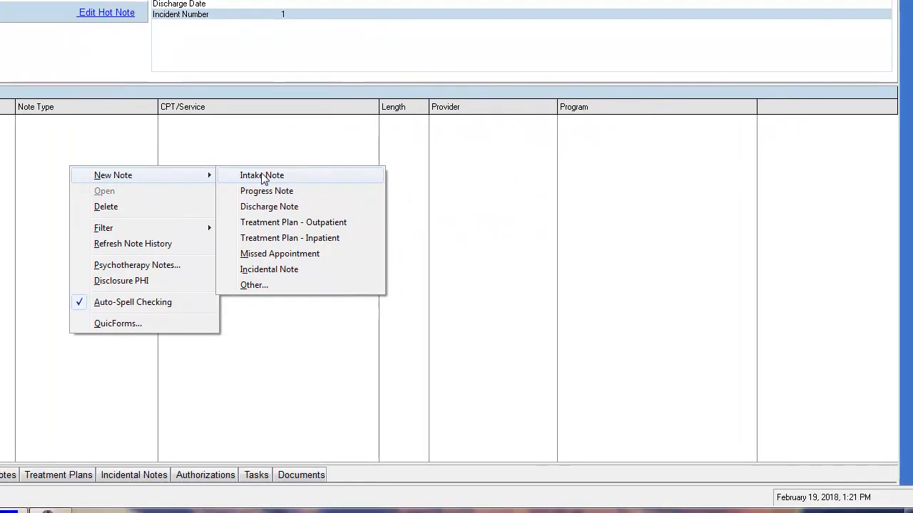
click(263, 179)
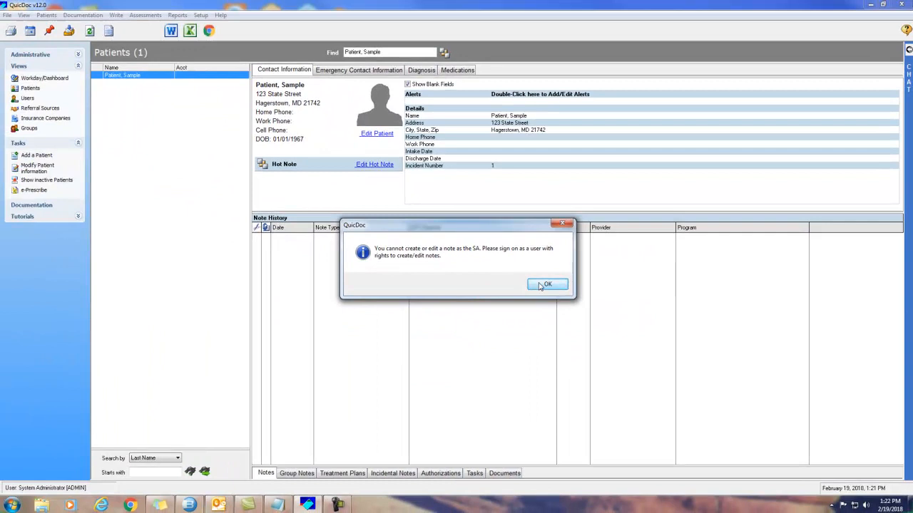
click(398, 208)
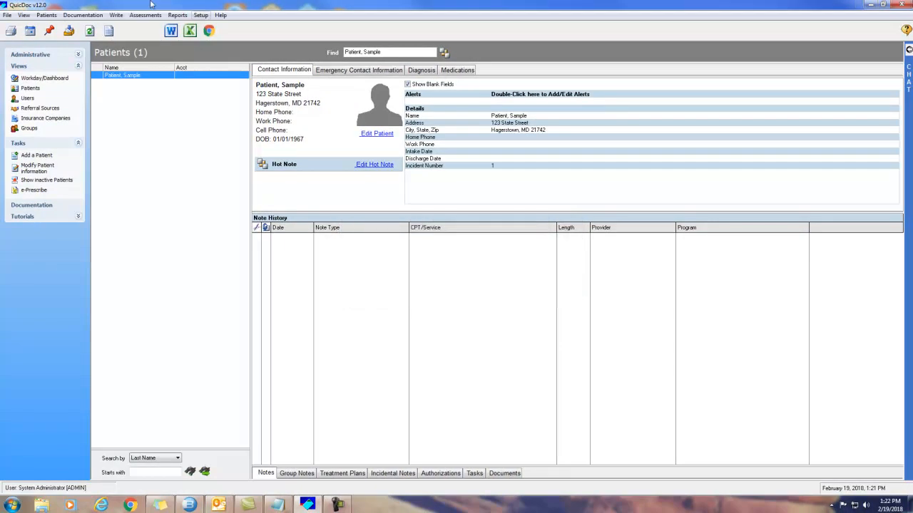
Step: Log on as a different user with the clinician's user ID and password, closing the Reminders window
click(7, 14)
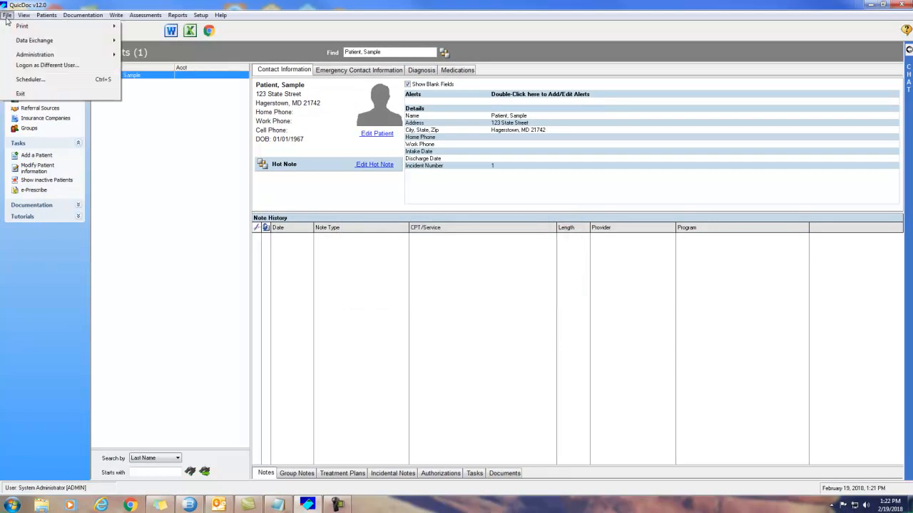
click(33, 66)
double_click(458, 252)
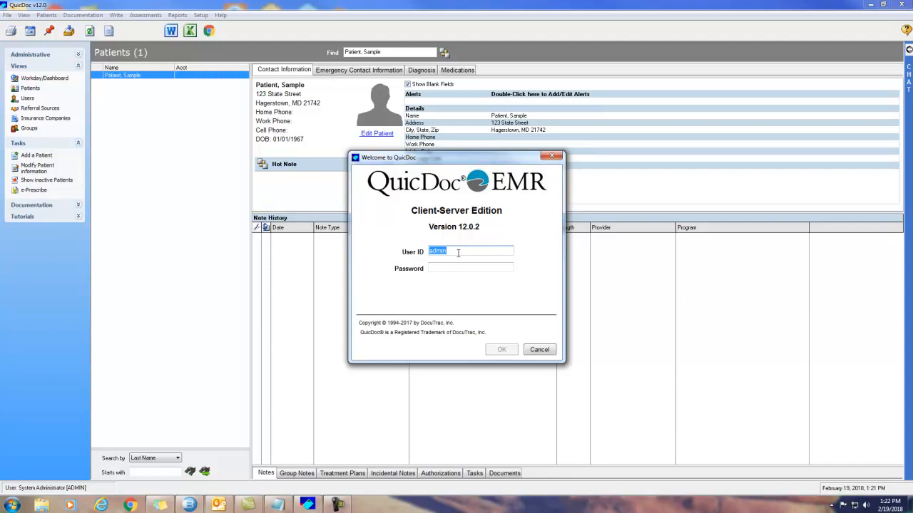
key(Tab)
text(********)
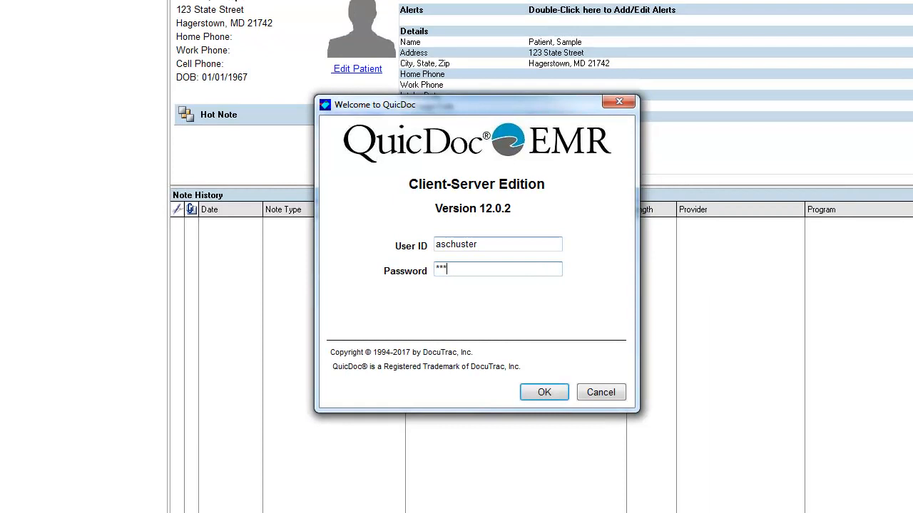
key(Return)
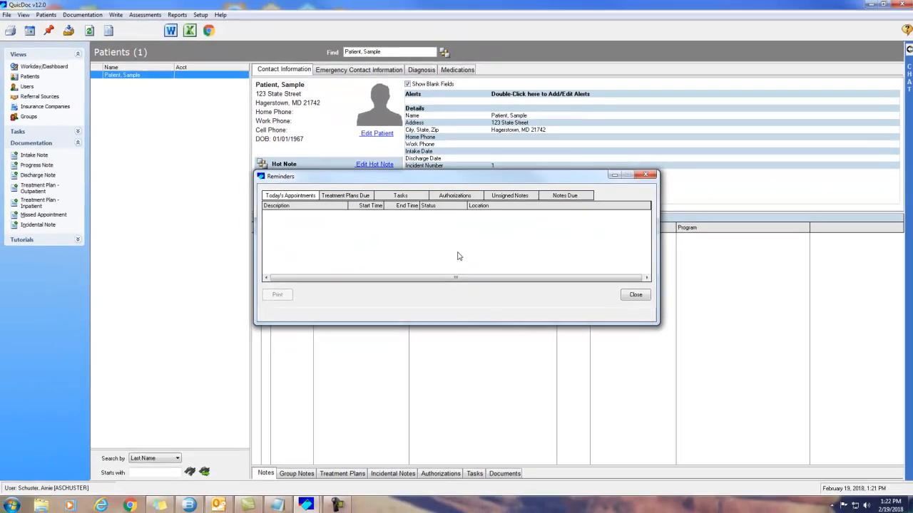
click(614, 176)
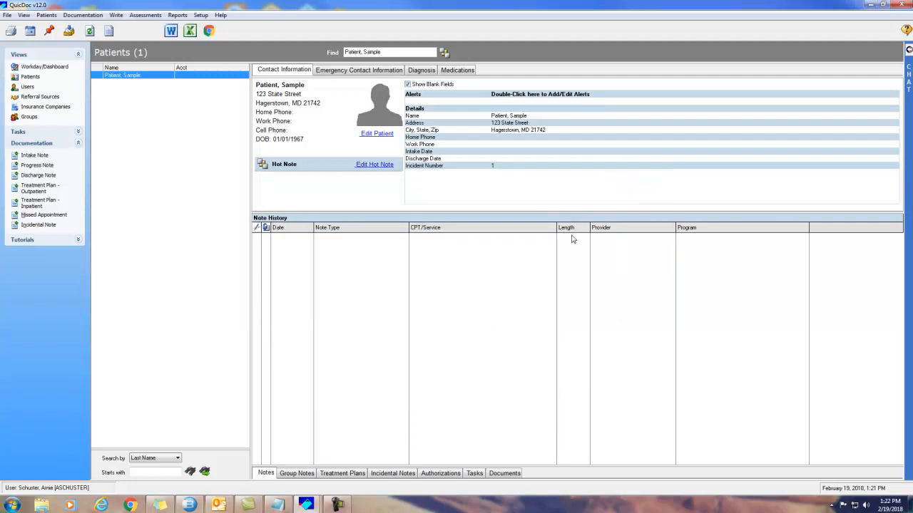
Step: Select the sample patient and create a new Intake Note from the Note History menu
right_click(349, 262)
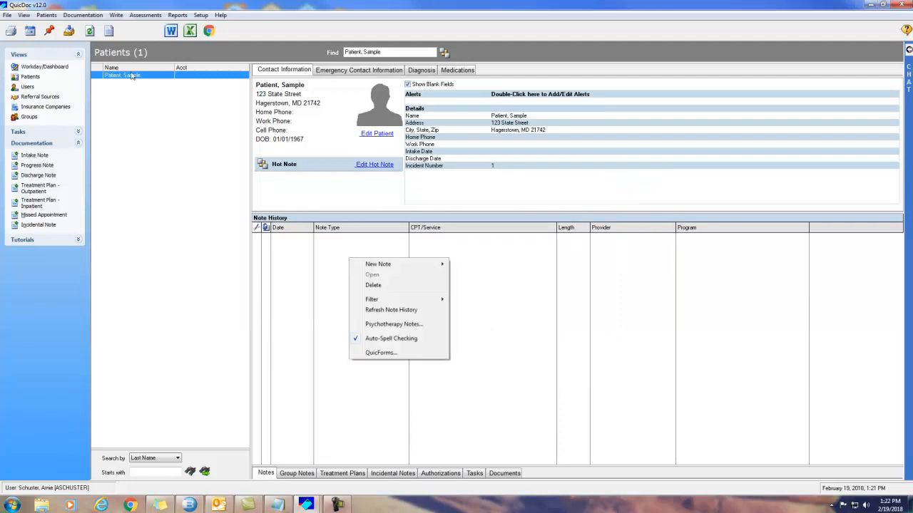
click(132, 75)
right_click(338, 290)
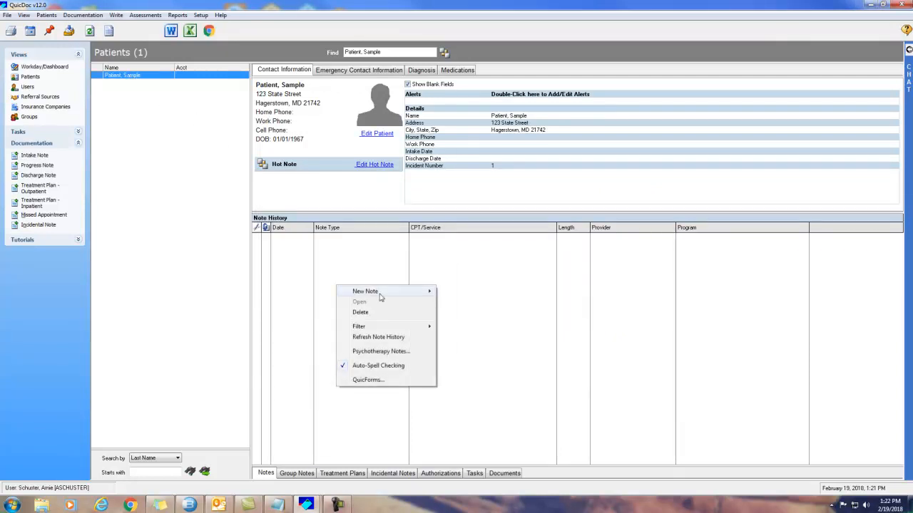
mouse_move(379, 293)
click(483, 293)
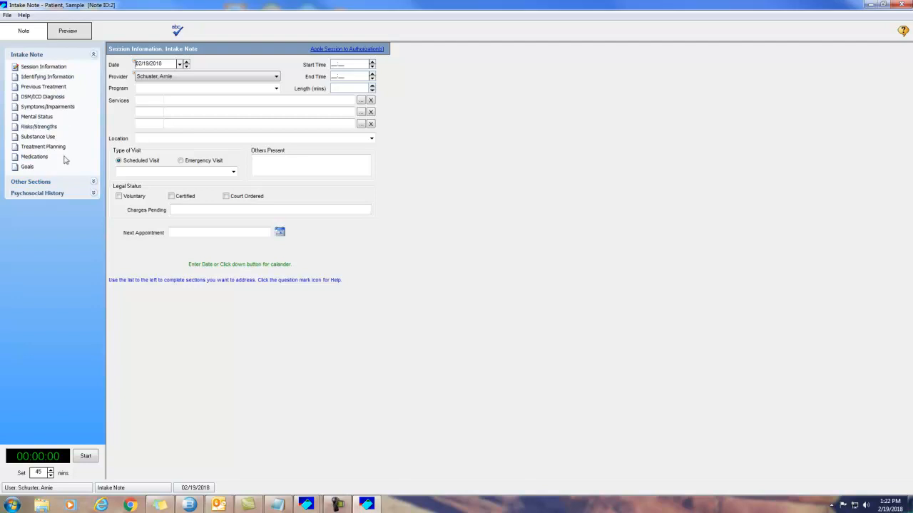
Step: Set the service to 90791 Psychiatric diagnostic evaluation, replacing the mistakenly entered 90834
click(43, 184)
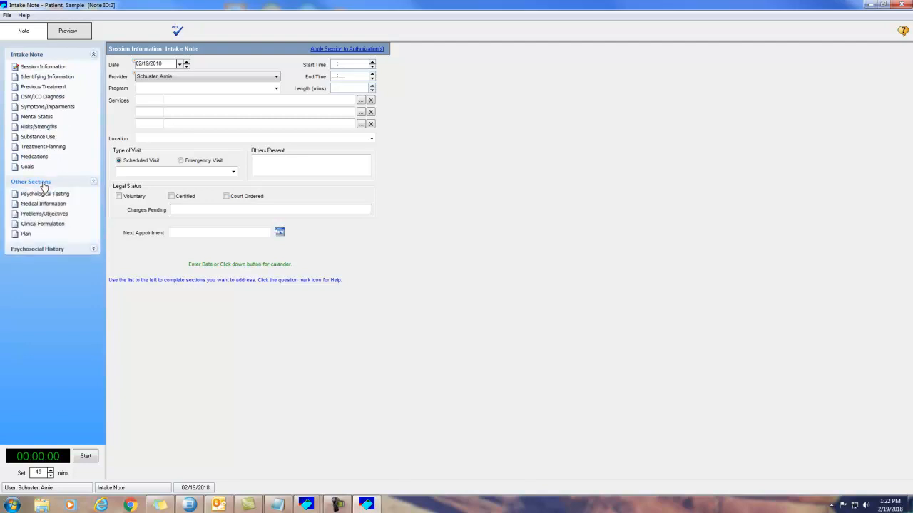
click(37, 251)
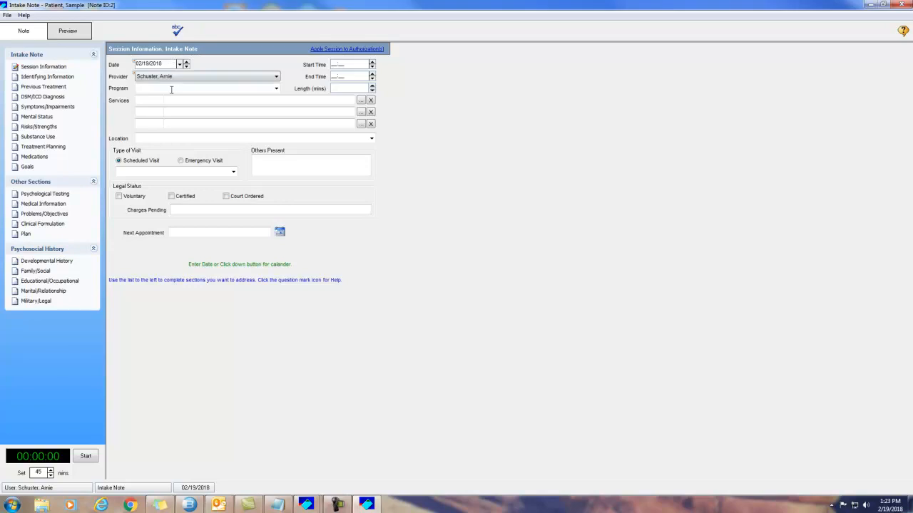
click(148, 100)
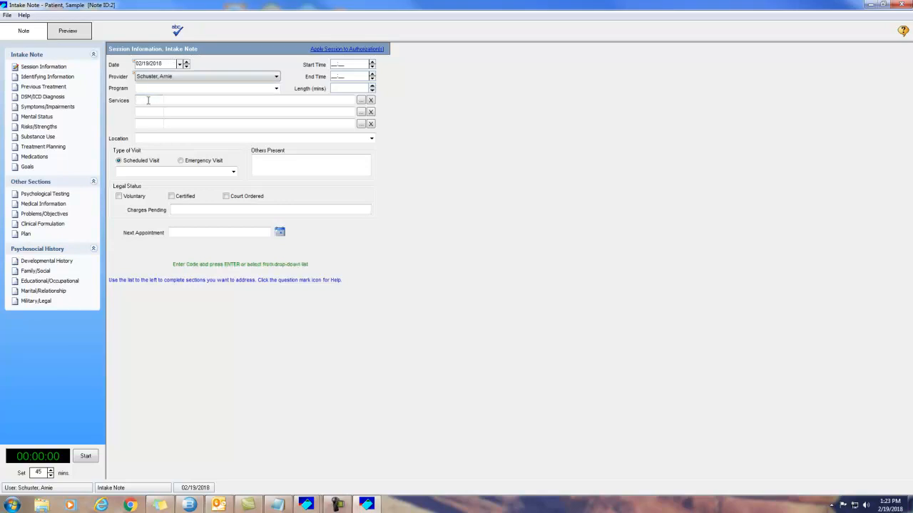
text(90834)
key(Return)
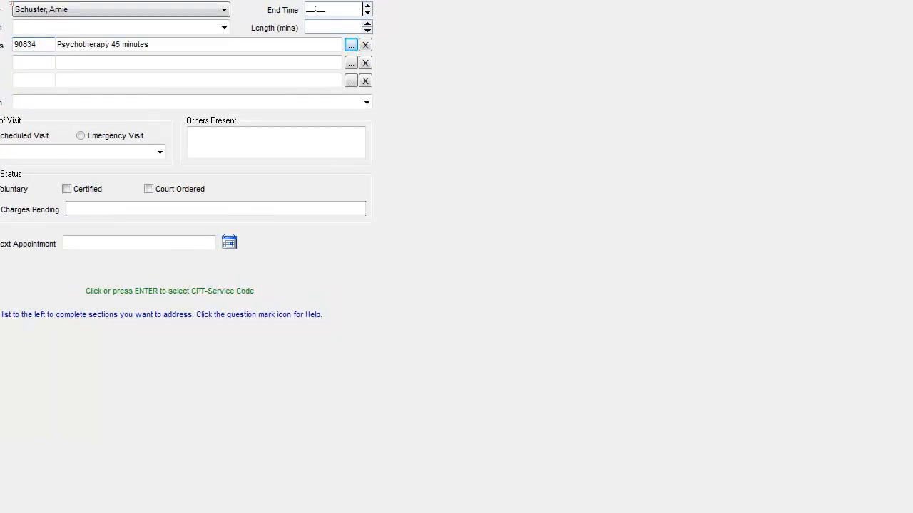
click(366, 47)
click(351, 46)
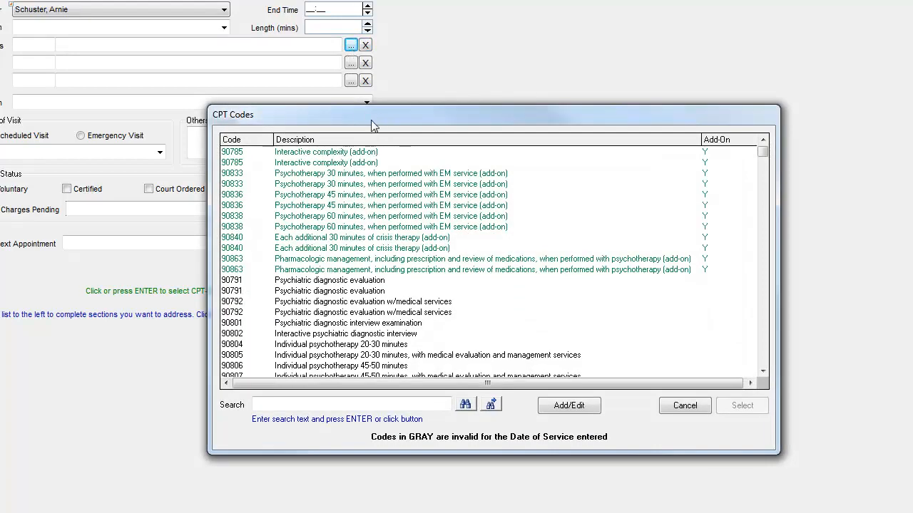
click(343, 280)
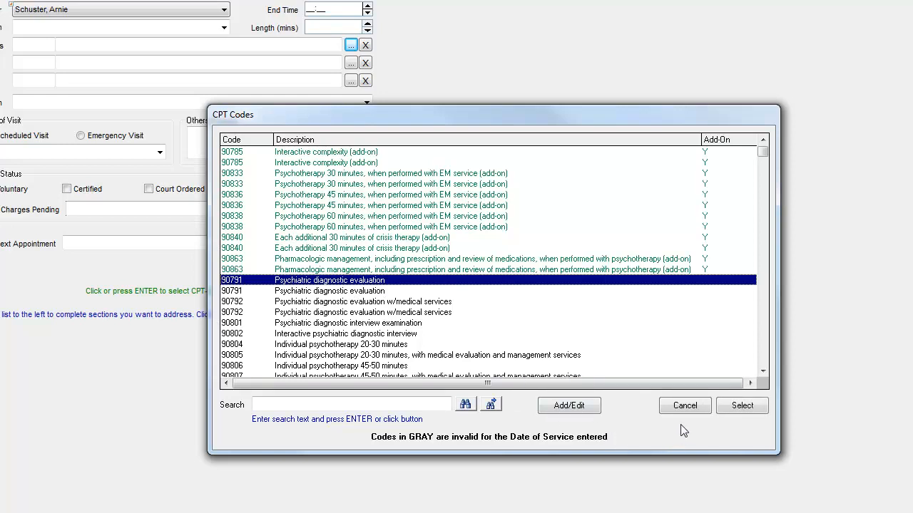
click(741, 406)
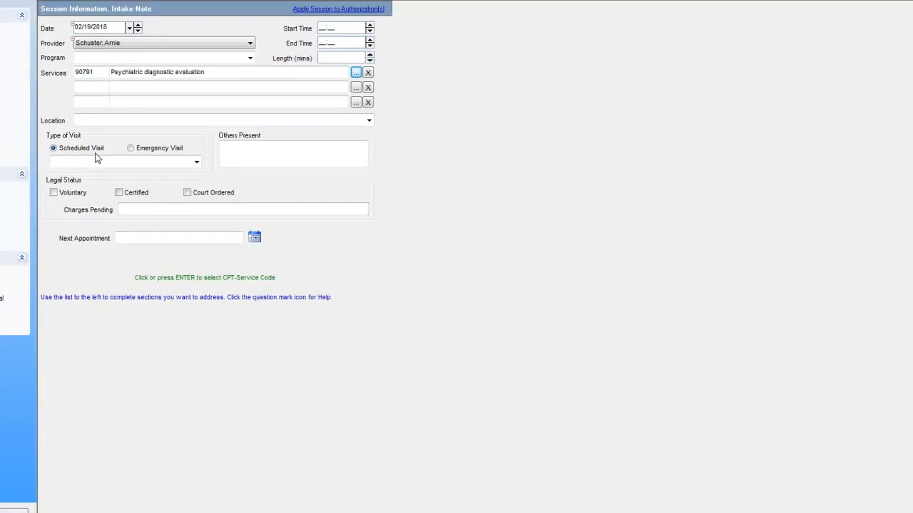
Step: Enter session start time 10:00 am and end time 11:00 am, giving 60 minutes
click(258, 159)
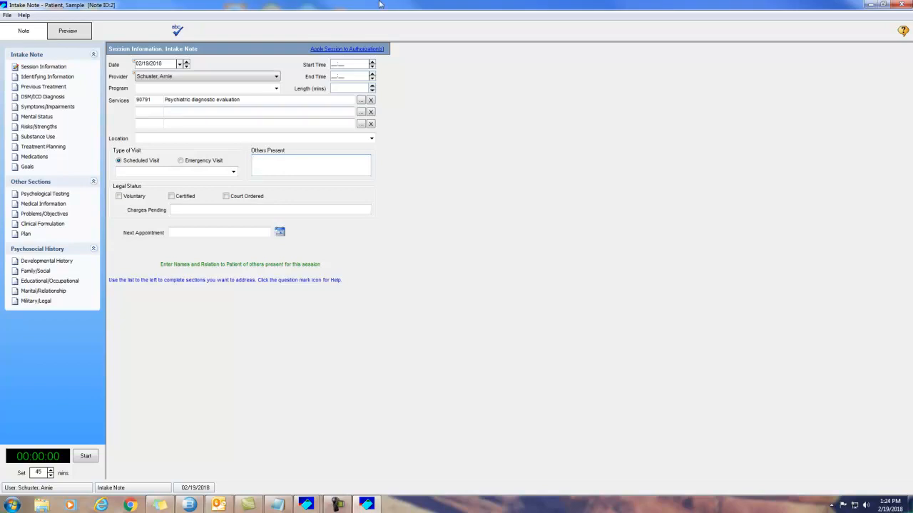
click(347, 65)
text(10)
key(Tab)
text(11)
key(Tab)
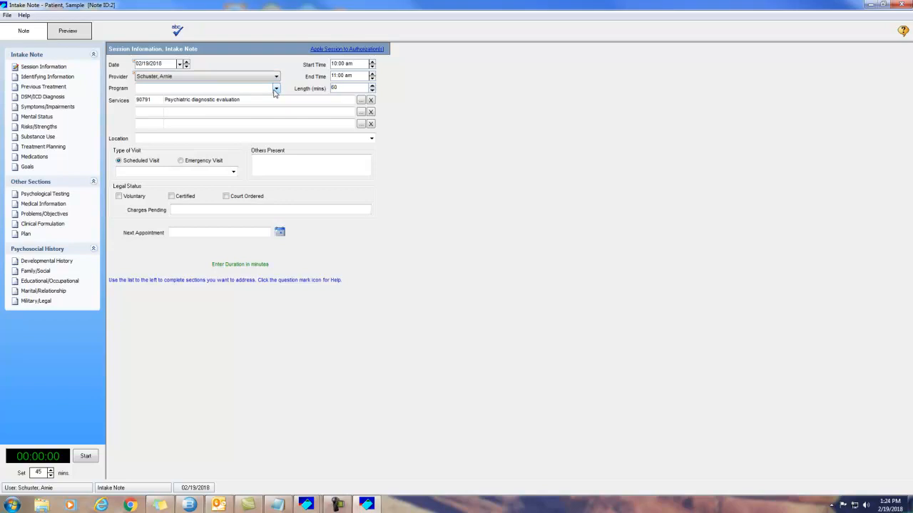
Step: Record living with his spouse, history provided by the patient, and begin the chief complaint text
click(46, 77)
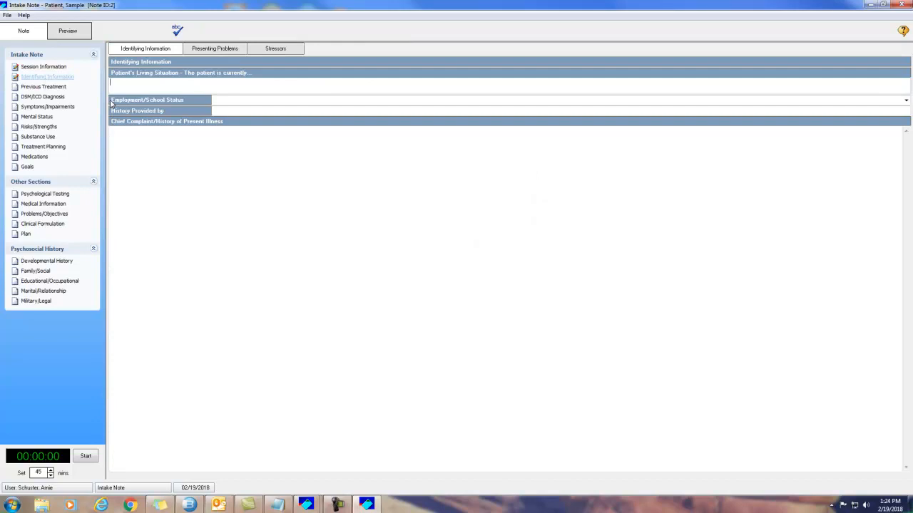
text(living )
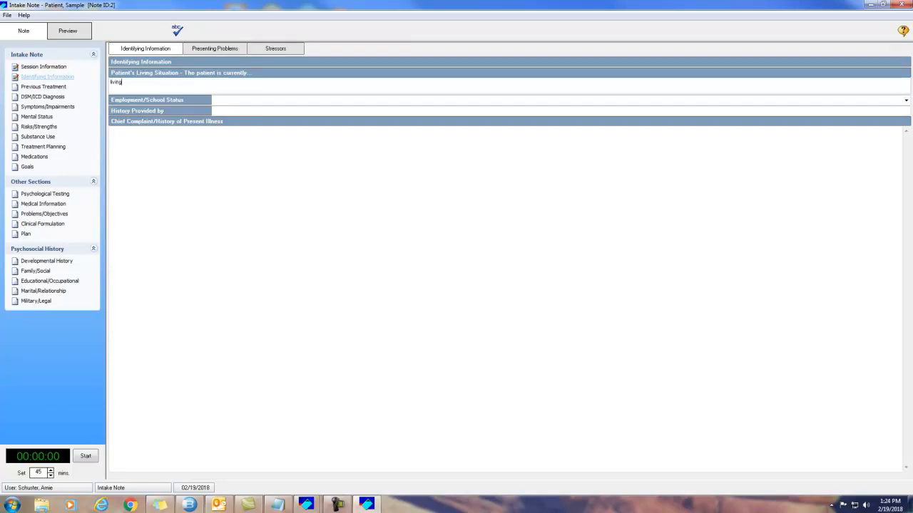
text(with his spouse)
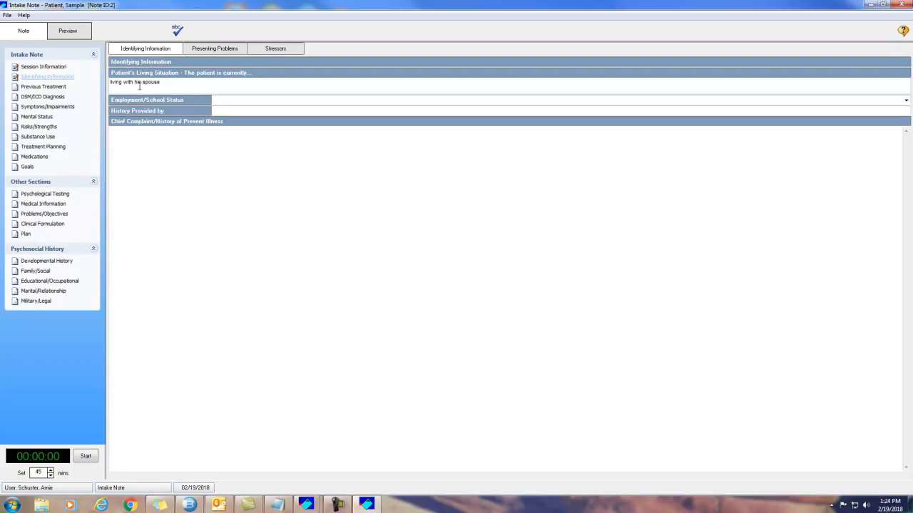
click(222, 110)
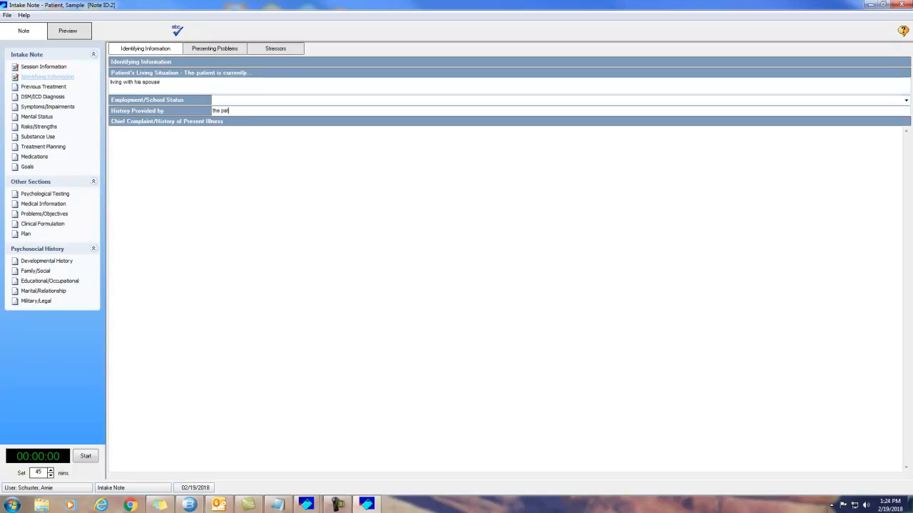
click(178, 179)
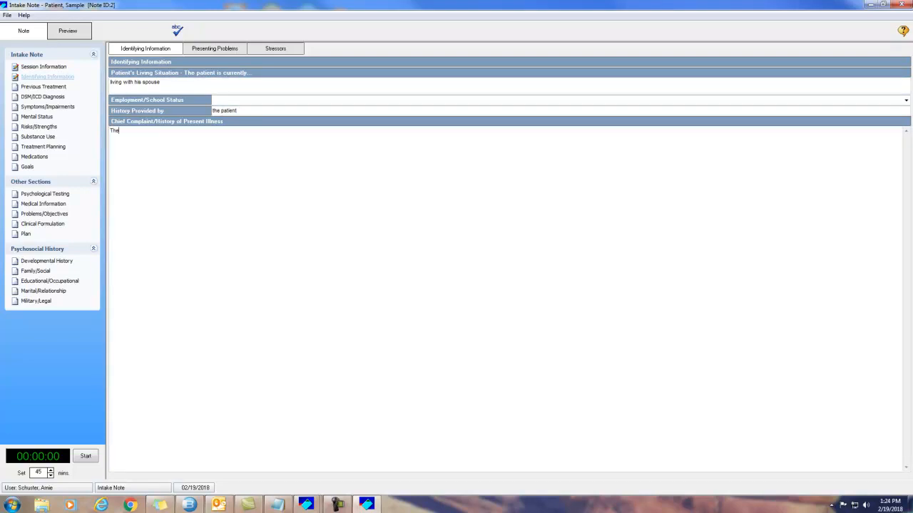
text(The patient entered treatment)
click(215, 49)
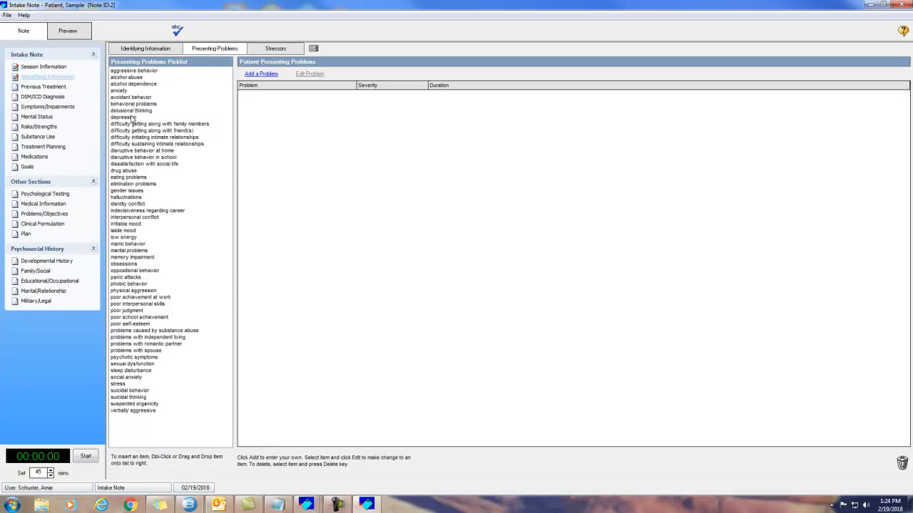
Step: Add depression and anxiety as presenting problems, both with chronic severity
drag(131, 119, 306, 135)
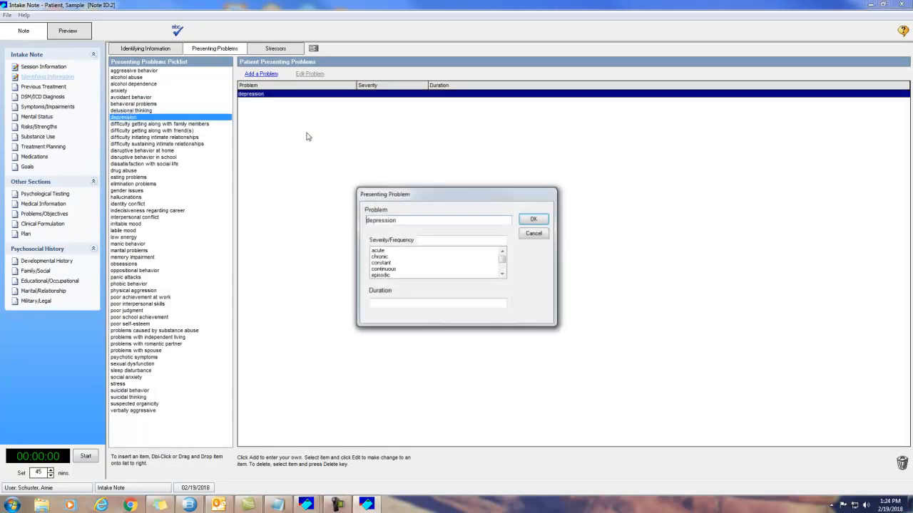
click(385, 257)
click(534, 220)
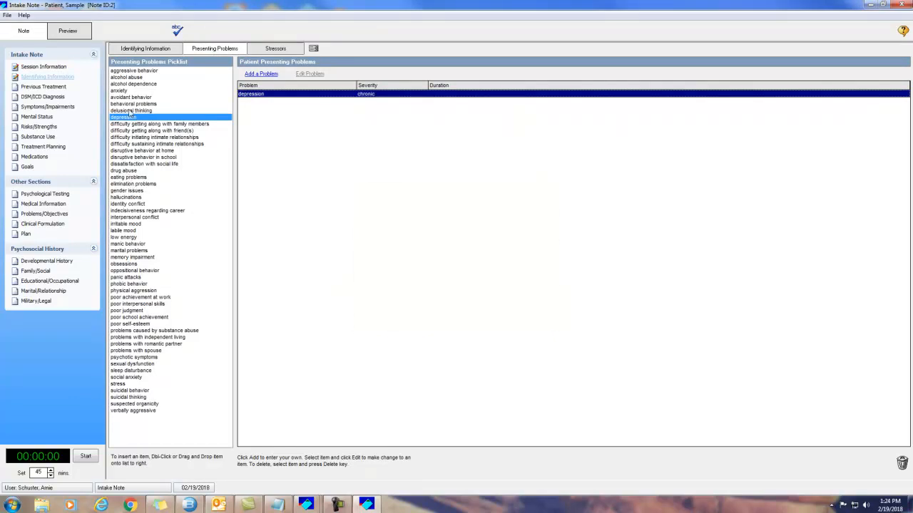
drag(125, 92, 271, 120)
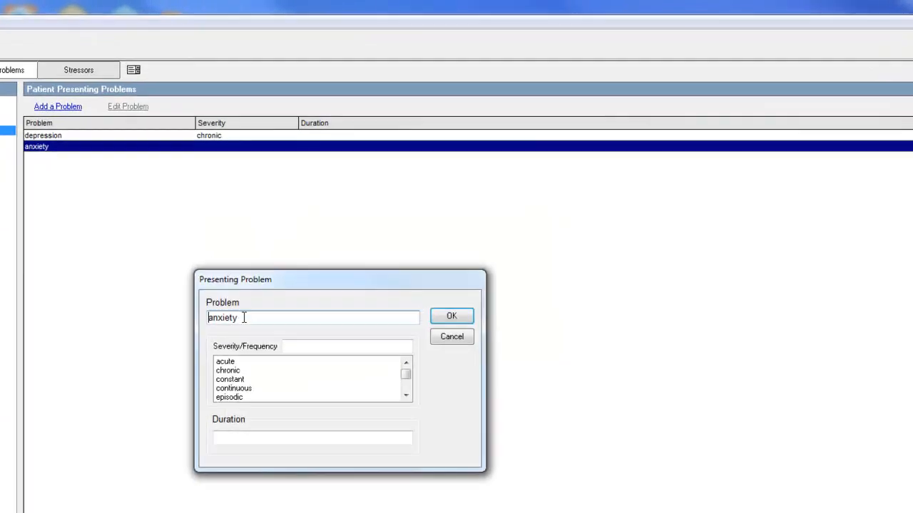
click(209, 385)
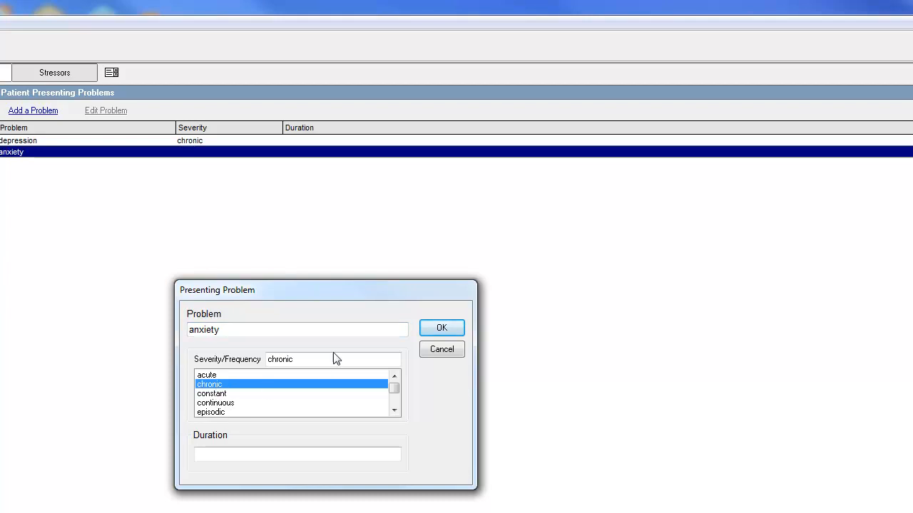
click(441, 328)
Step: Add conflict with co-worker and difficulty with finances as patient stressors
click(47, 74)
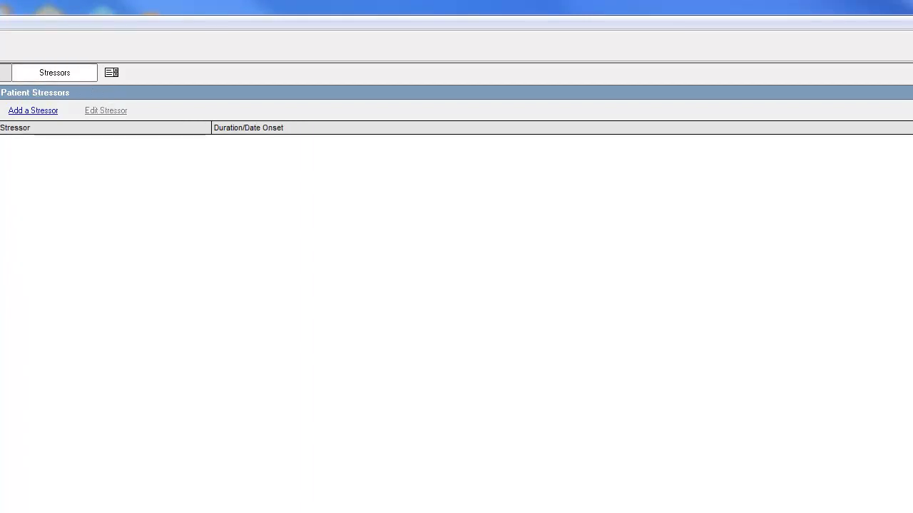
drag(127, 167, 132, 243)
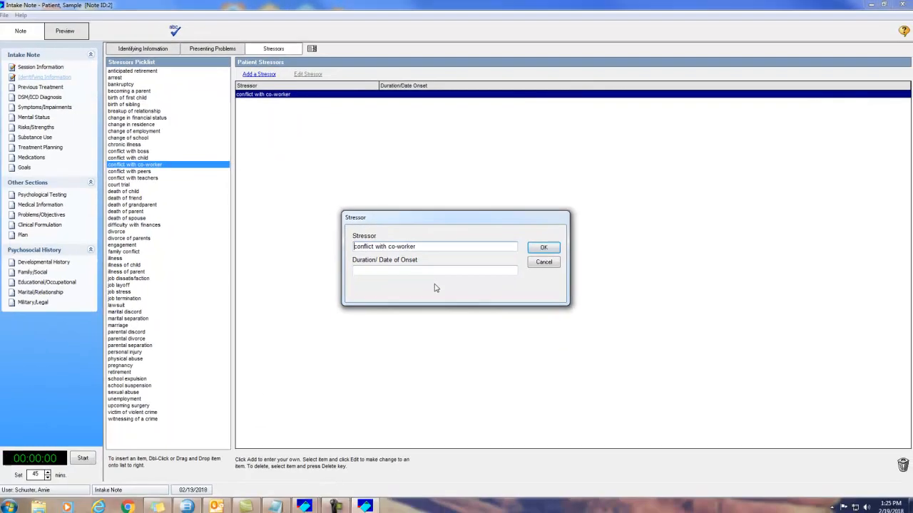
click(541, 251)
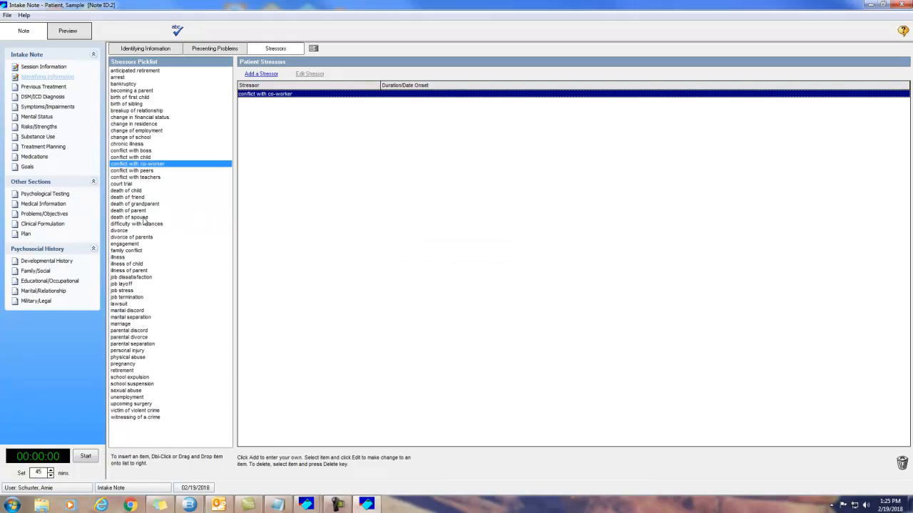
click(143, 218)
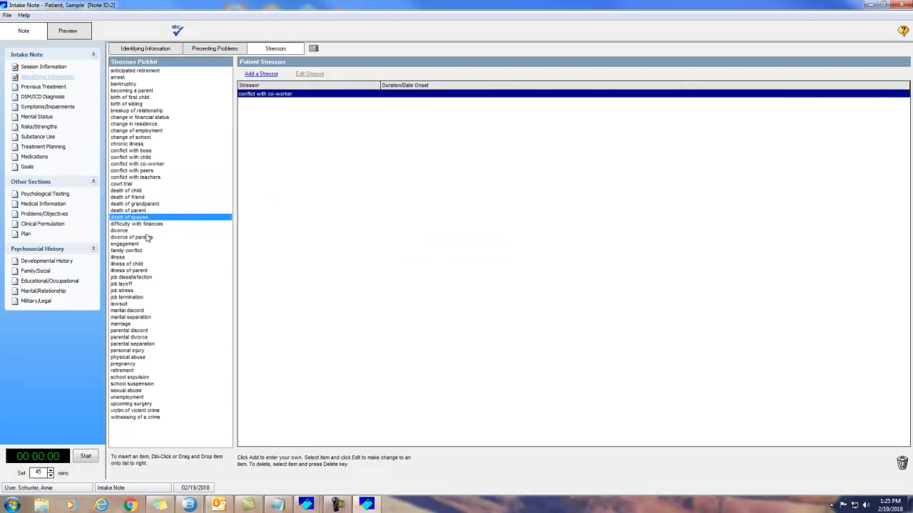
drag(143, 224, 328, 160)
click(536, 248)
click(34, 96)
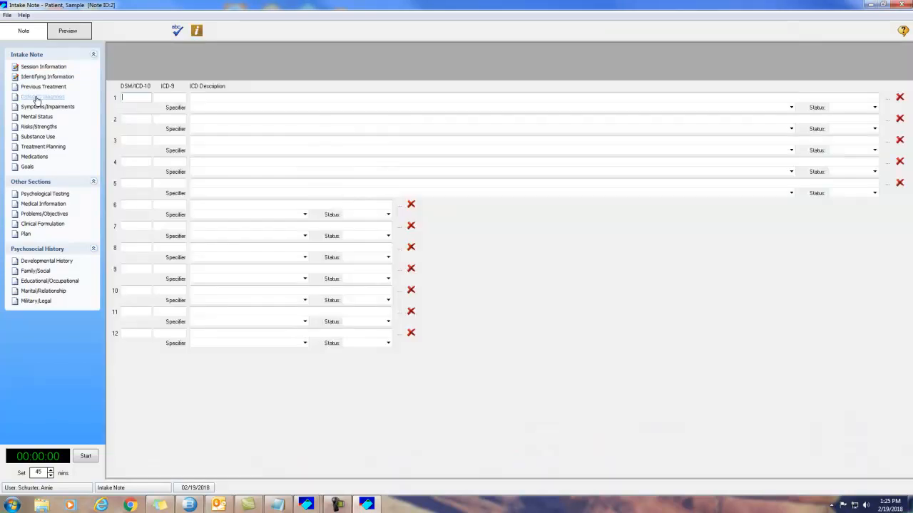
Step: Enter diagnosis F34.1 Dysthymic disorder (ICD-9 300.4) in the first row
text(F34.1)
key(Tab)
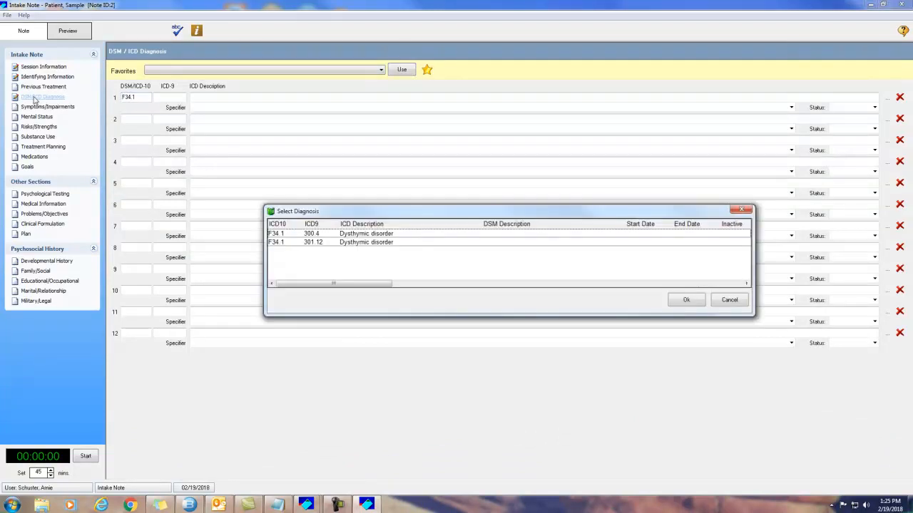
click(368, 235)
click(673, 302)
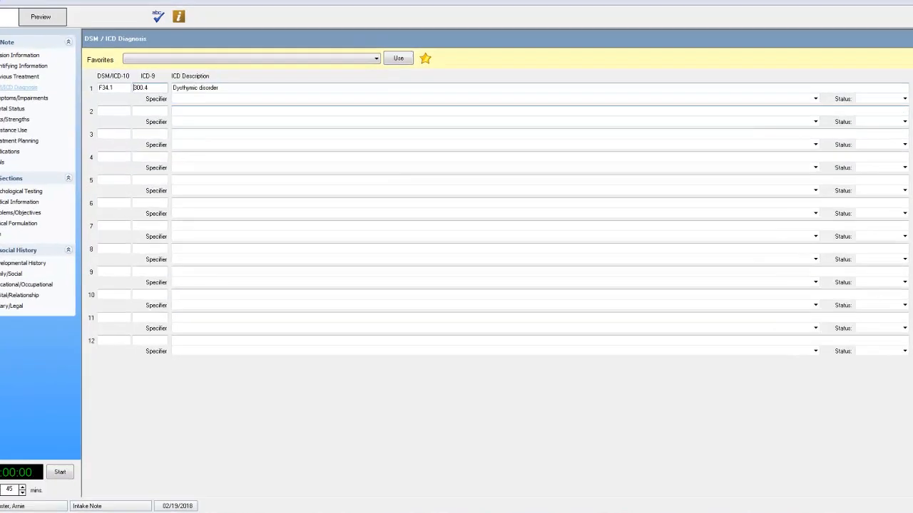
Step: Add F32.0 Major depressive disorder, single episode, mild, and delete the dysthymic disorder row
click(887, 119)
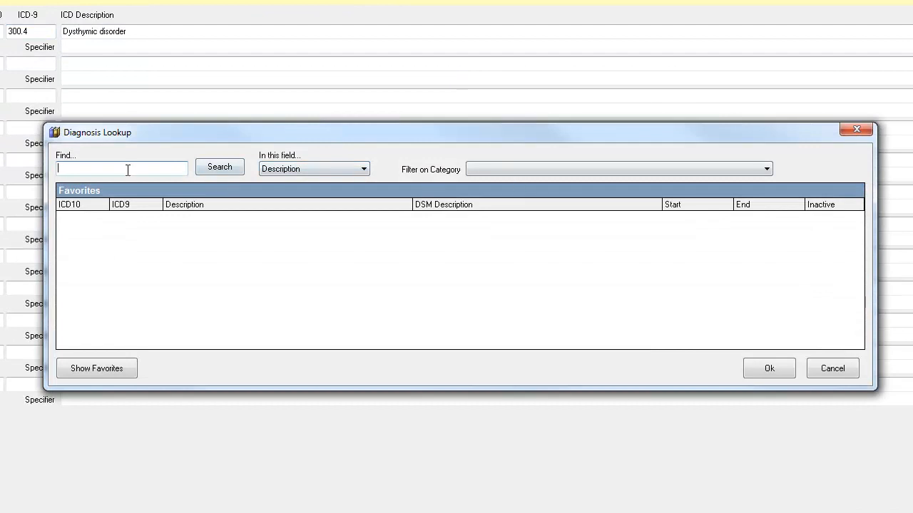
text(Major dep)
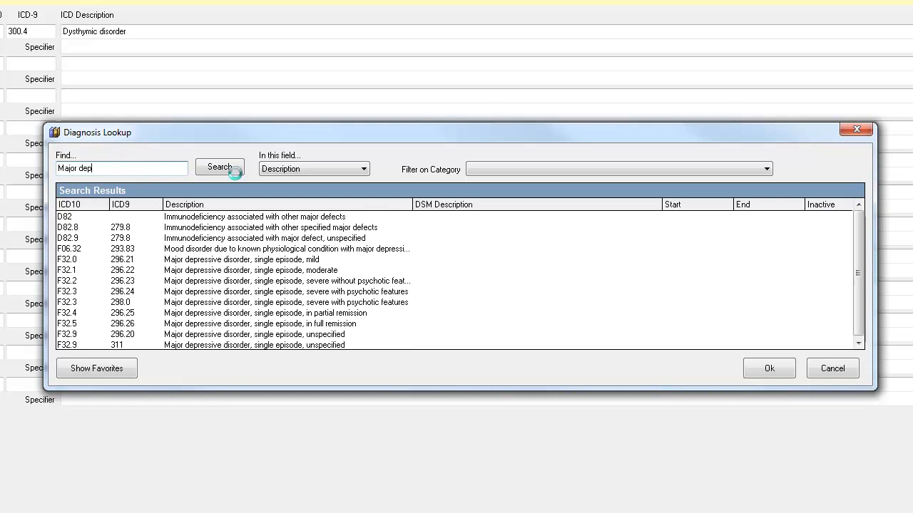
text(r)
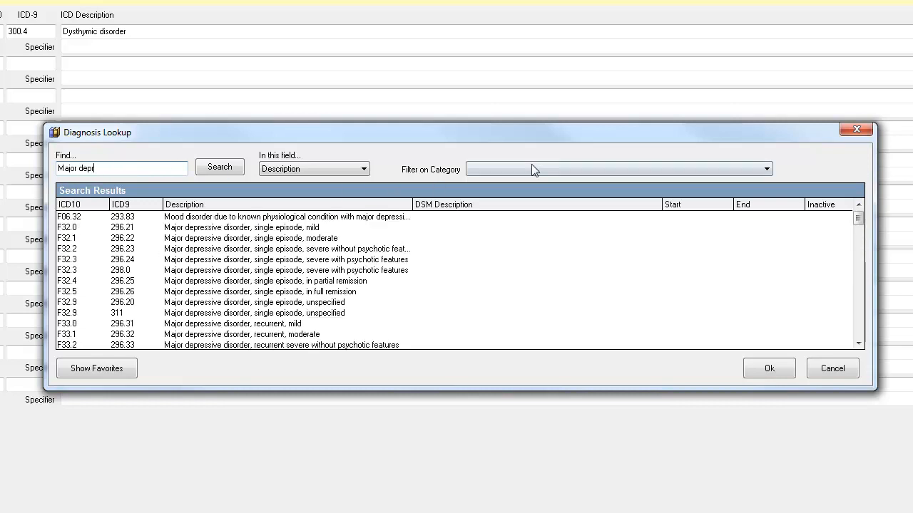
click(269, 228)
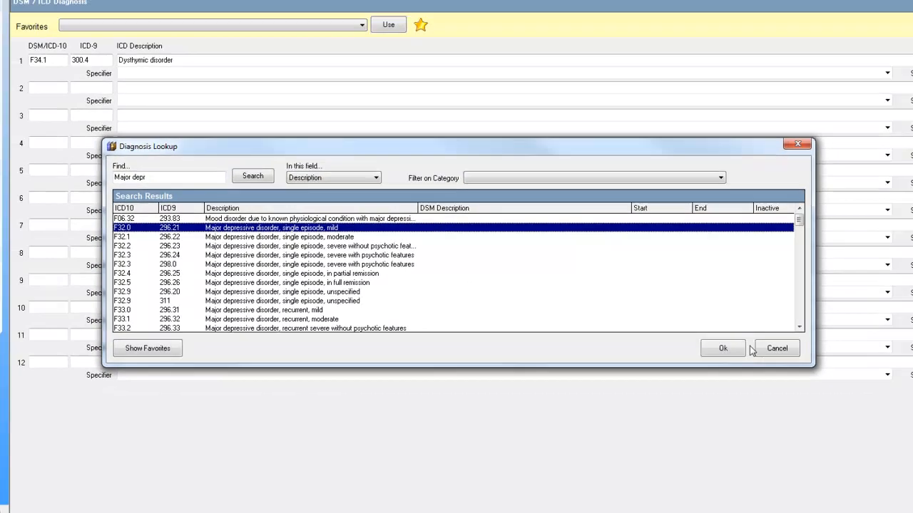
click(769, 368)
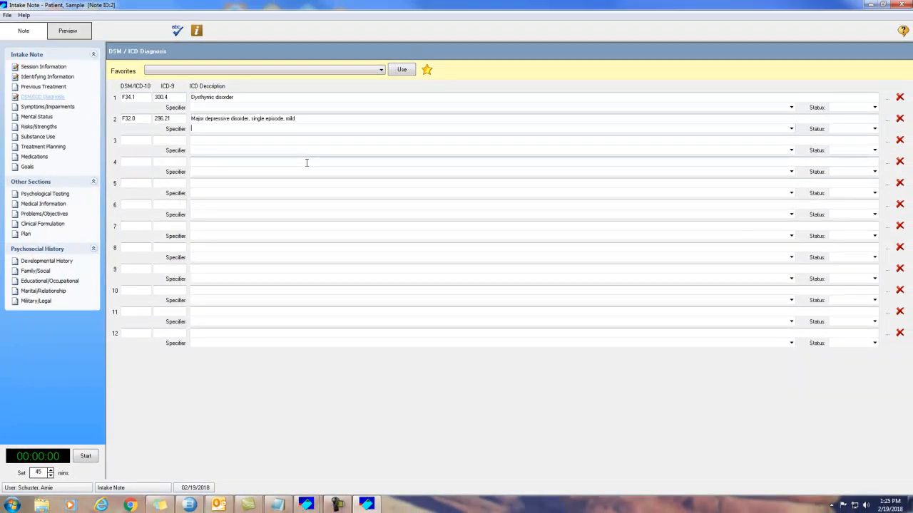
click(900, 98)
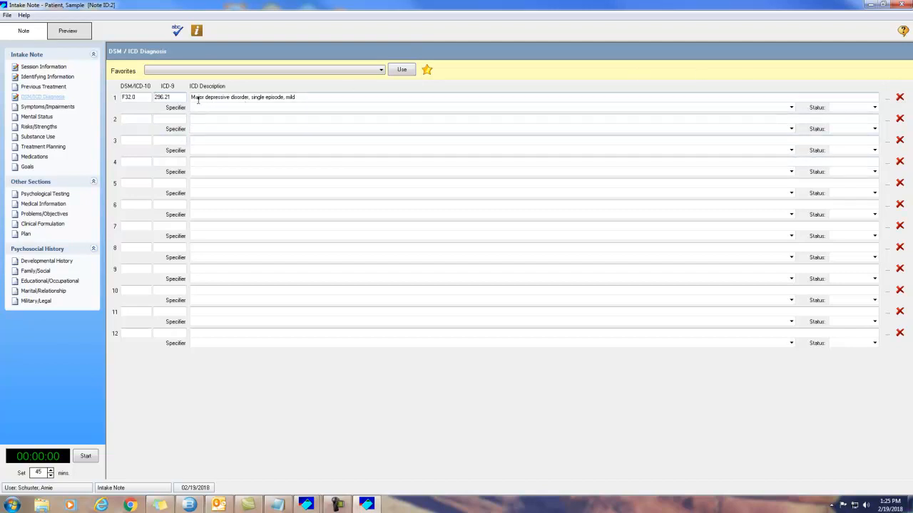
click(36, 116)
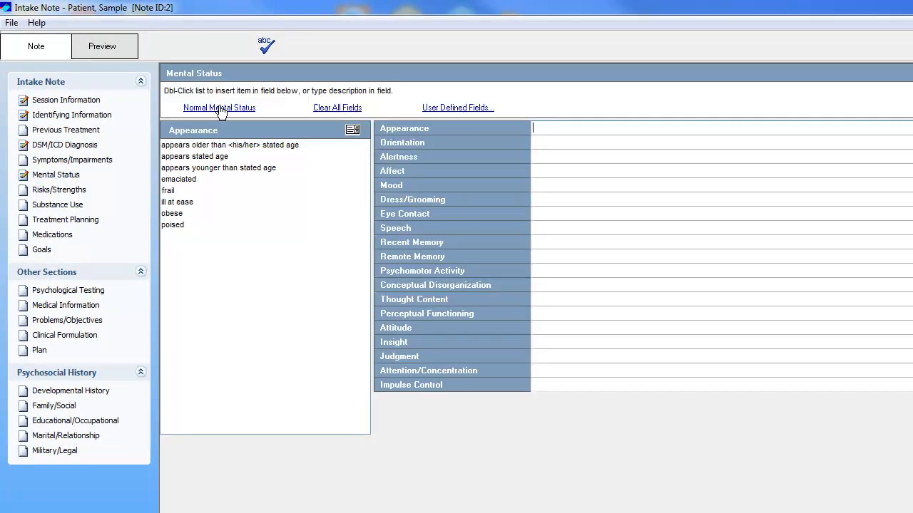
Step: Apply normal mental status findings with Mood 'depressed' and Eye Contact fair, then preview the note
click(220, 111)
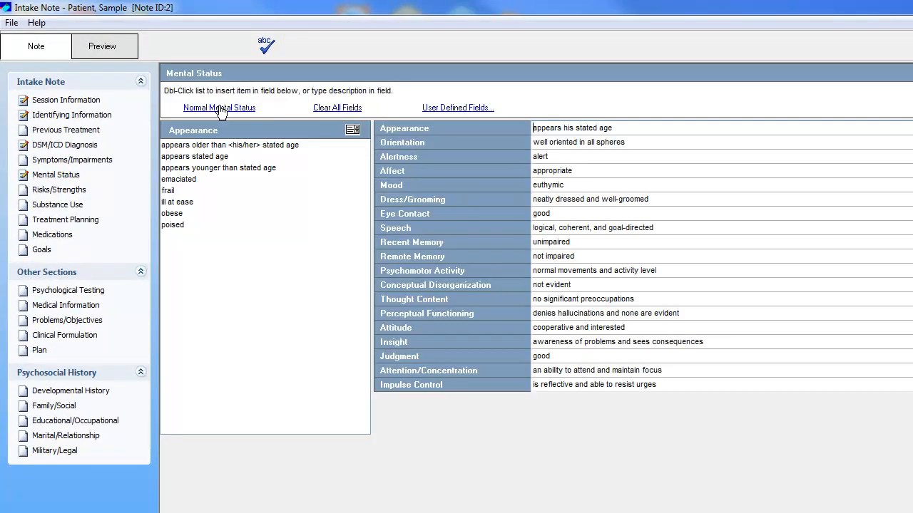
click(560, 187)
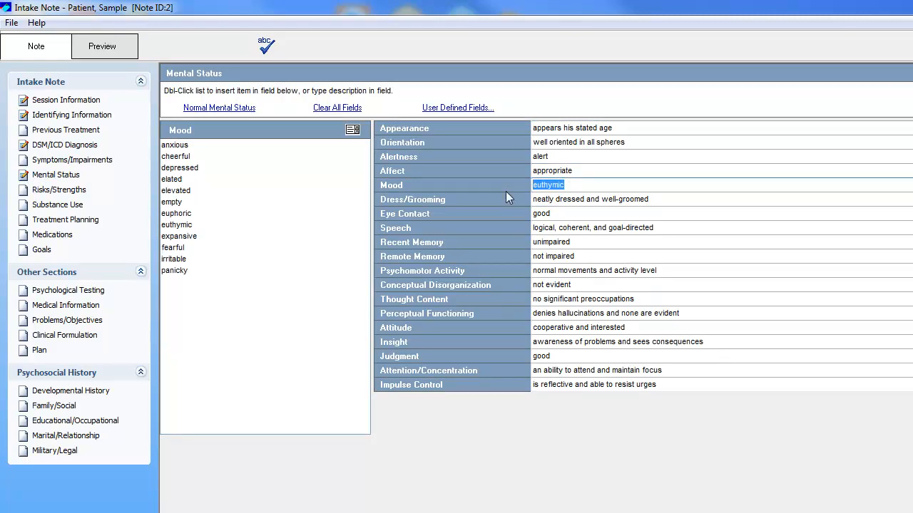
text(depressed)
click(576, 214)
click(183, 169)
double_click(182, 169)
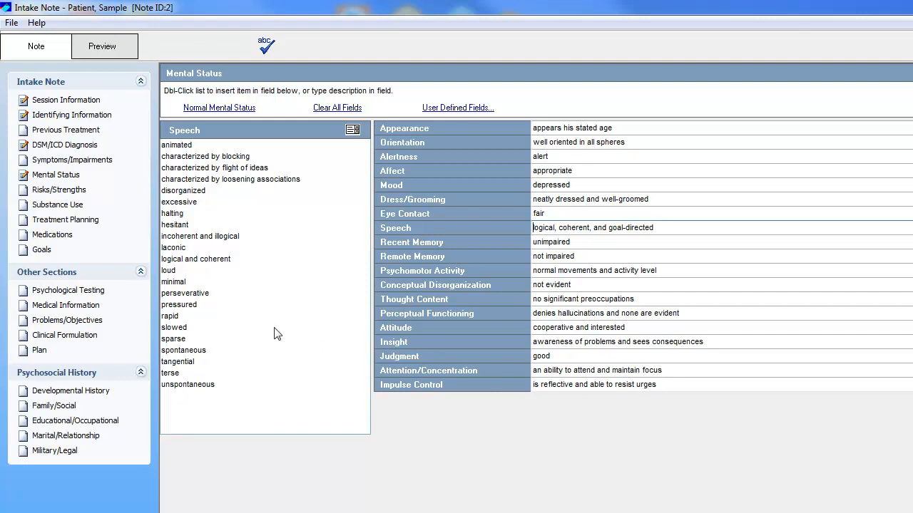
click(105, 53)
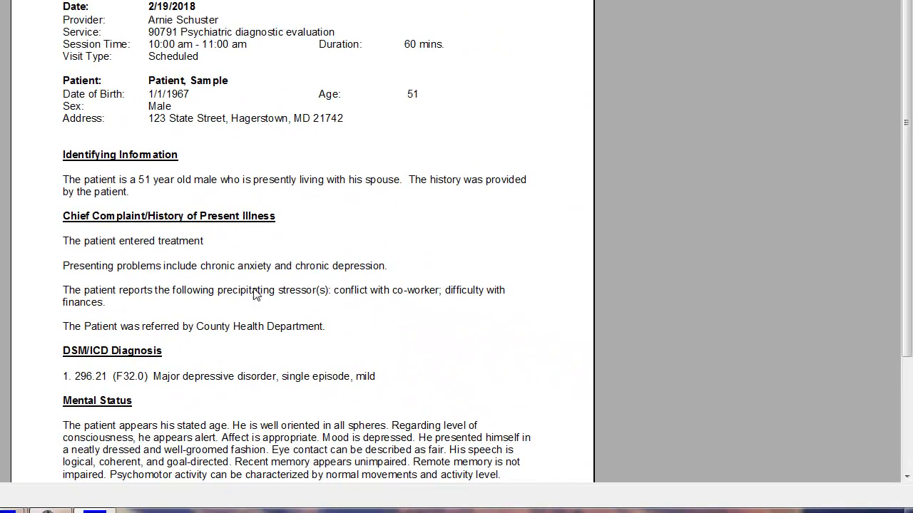
scroll(265, 196, down, 3)
scroll(271, 121, down, 3)
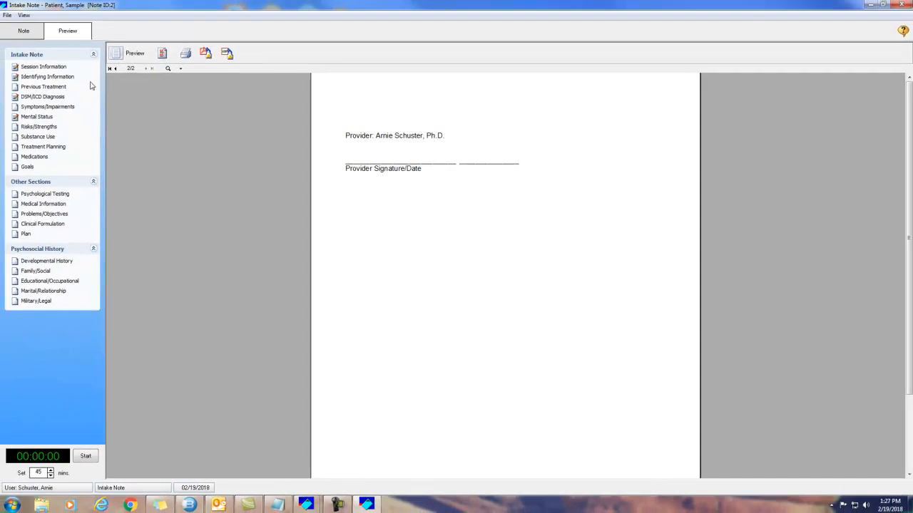
Step: Switch from the report preview back to the Note editing view on Mental Status
click(28, 32)
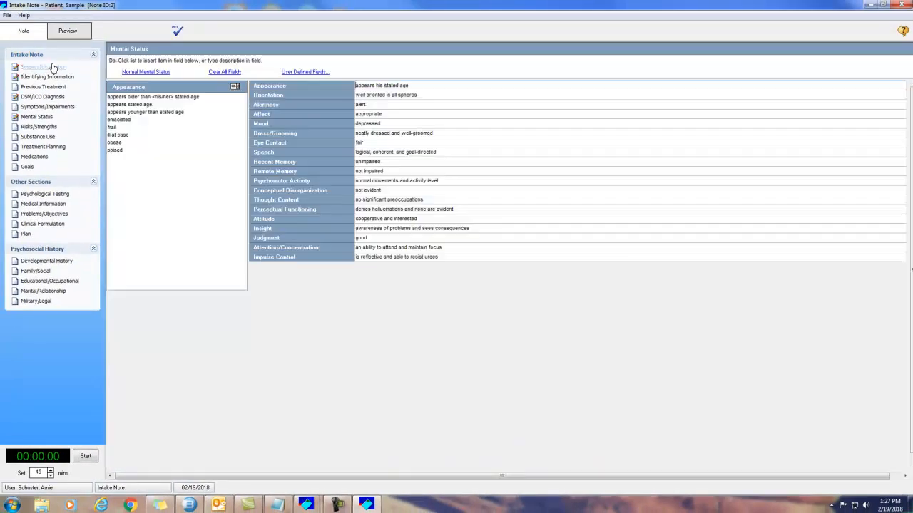